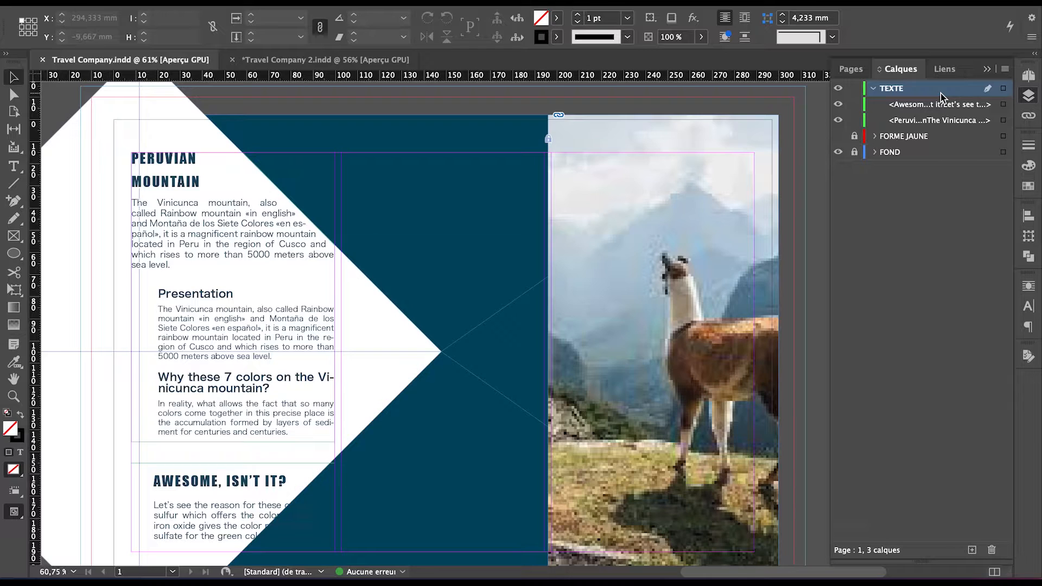
Paste the web address frame into the TEXTE layer, then show FORME JAUNE and hide the Peruvian text and FOND.
{"action": "key", "text": "super+v"}
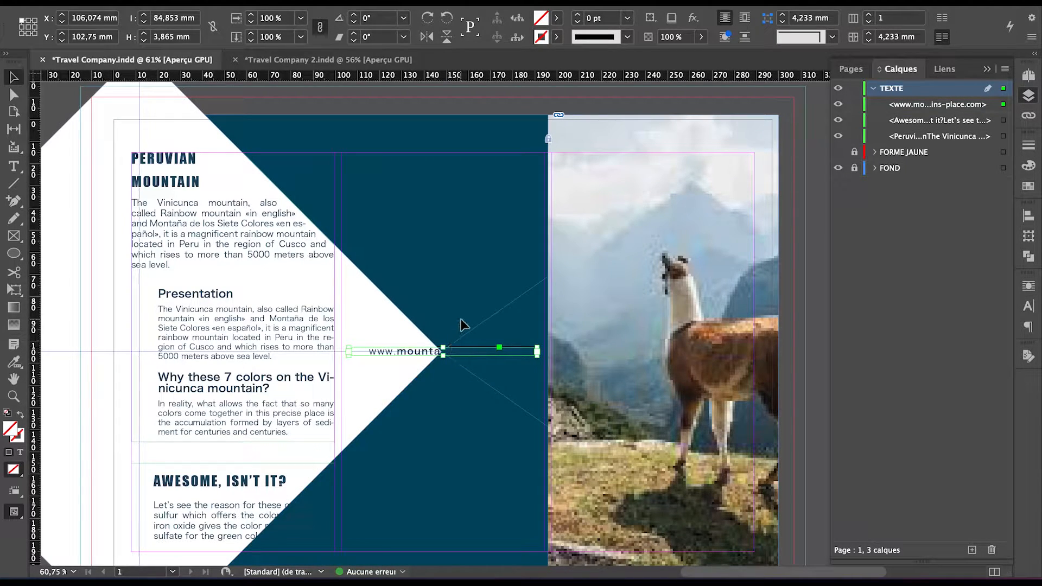
{"action": "scroll", "coordinate": [460, 318], "scroll_direction": "up", "scroll_amount": 4}
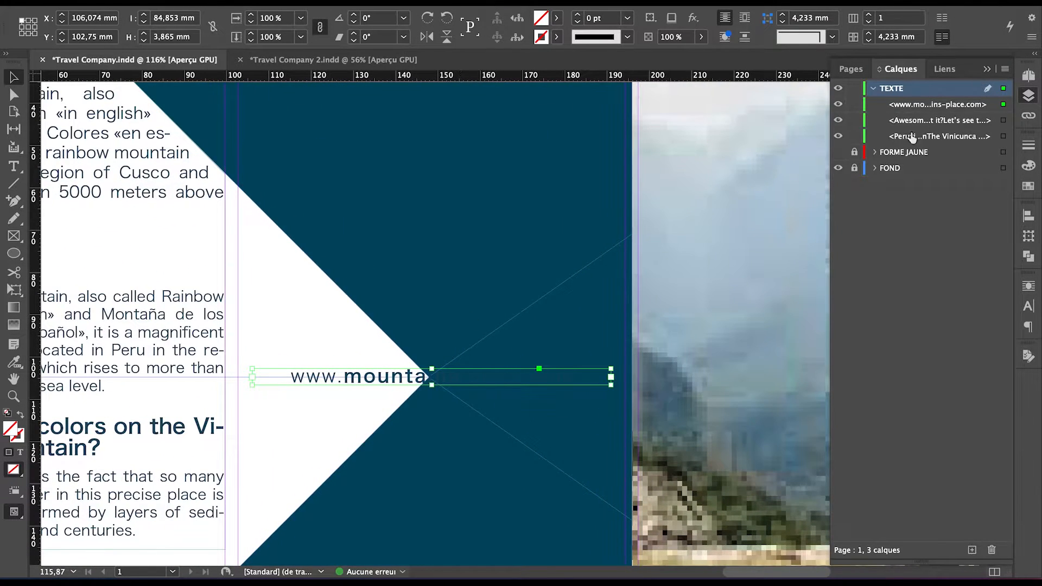
{"action": "left_click", "coordinate": [838, 137]}
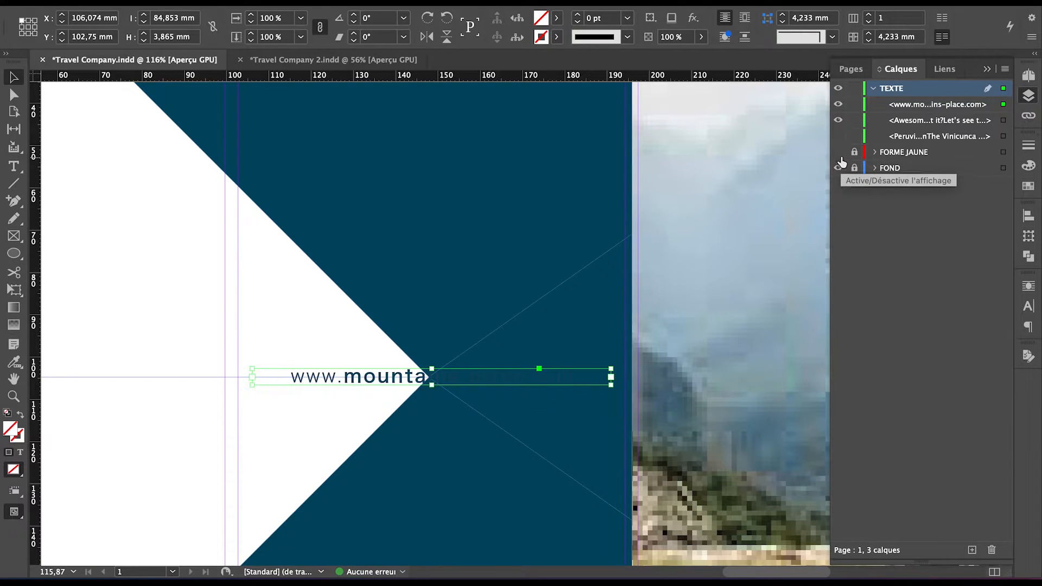
{"action": "left_click", "coordinate": [838, 152]}
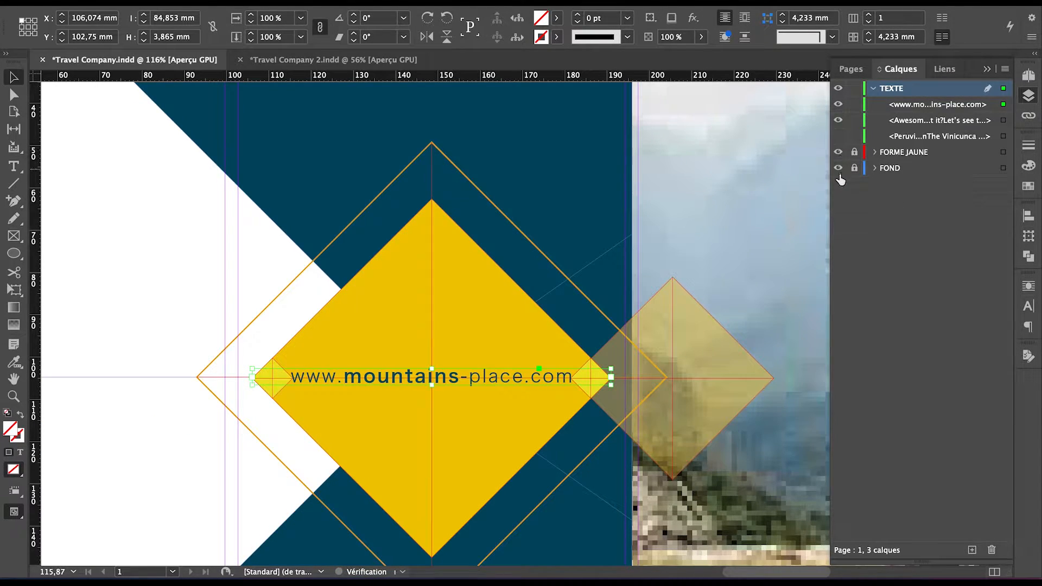
{"action": "left_click", "coordinate": [838, 168]}
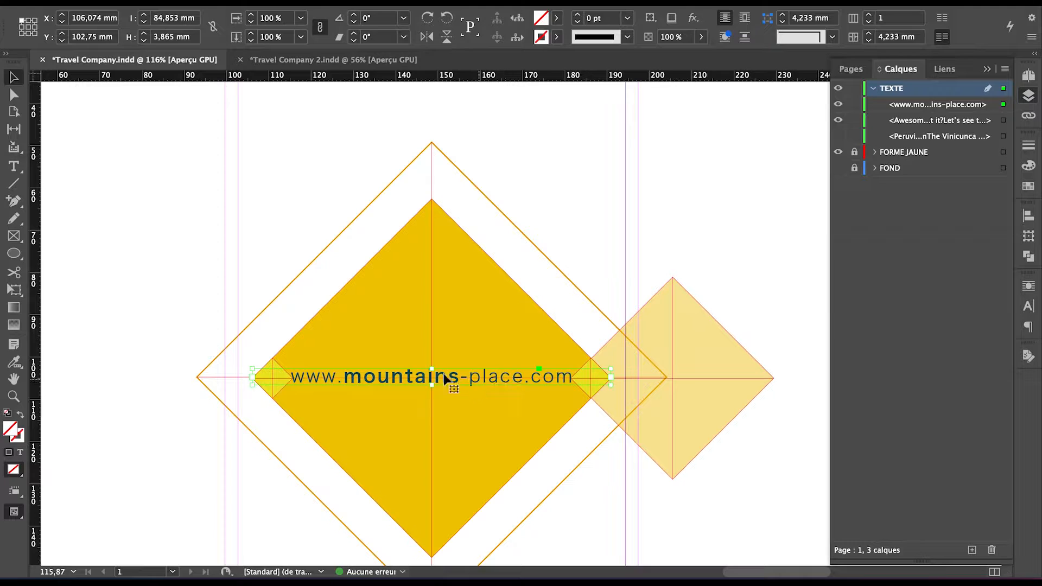
{"action": "double_click", "coordinate": [398, 389]}
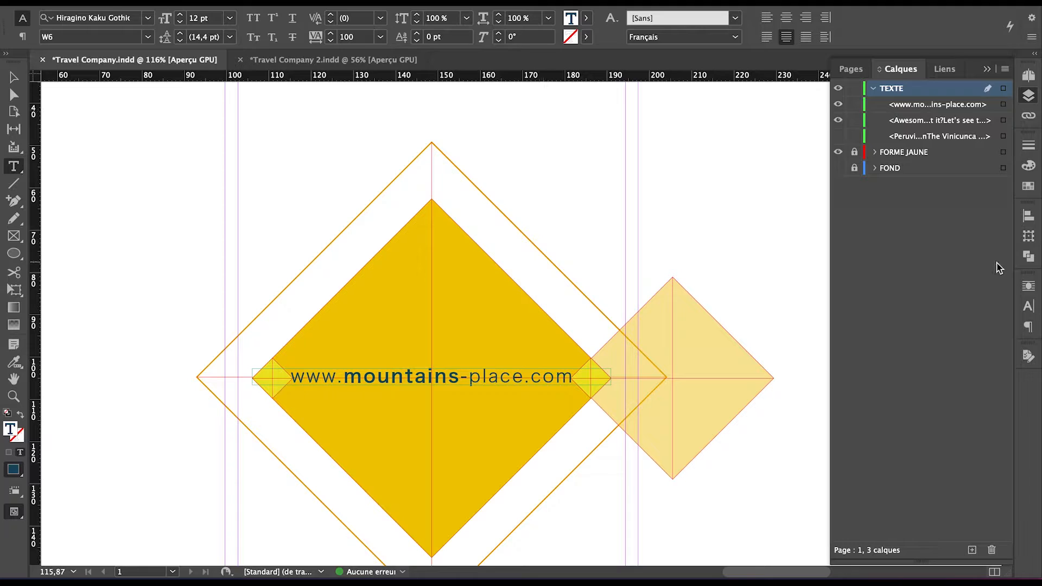
{"action": "left_click", "coordinate": [1026, 326]}
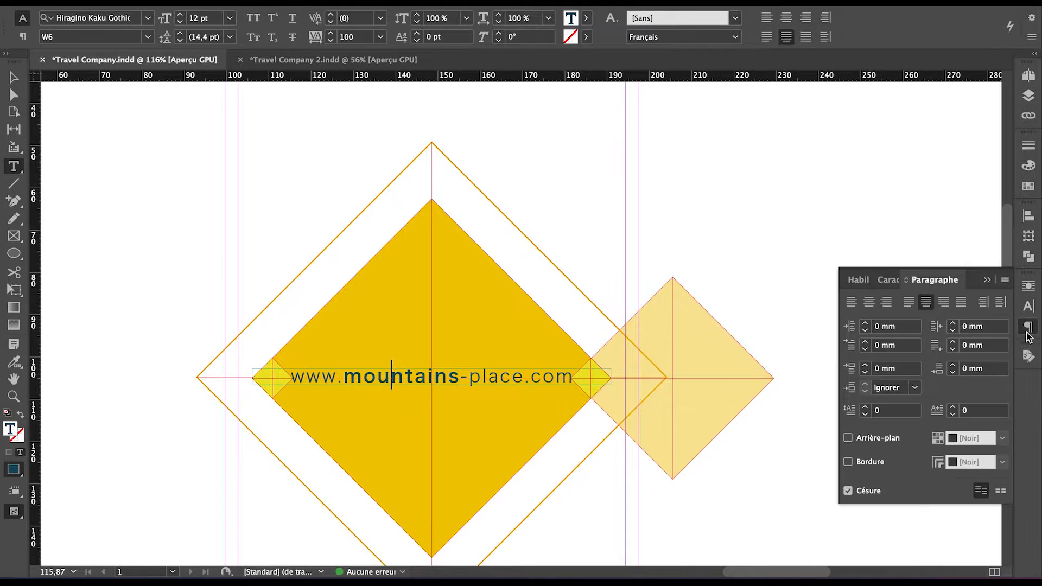
{"action": "left_click", "coordinate": [926, 302]}
{"action": "left_click", "coordinate": [13, 77]}
{"action": "key", "text": "ctrl+0"}
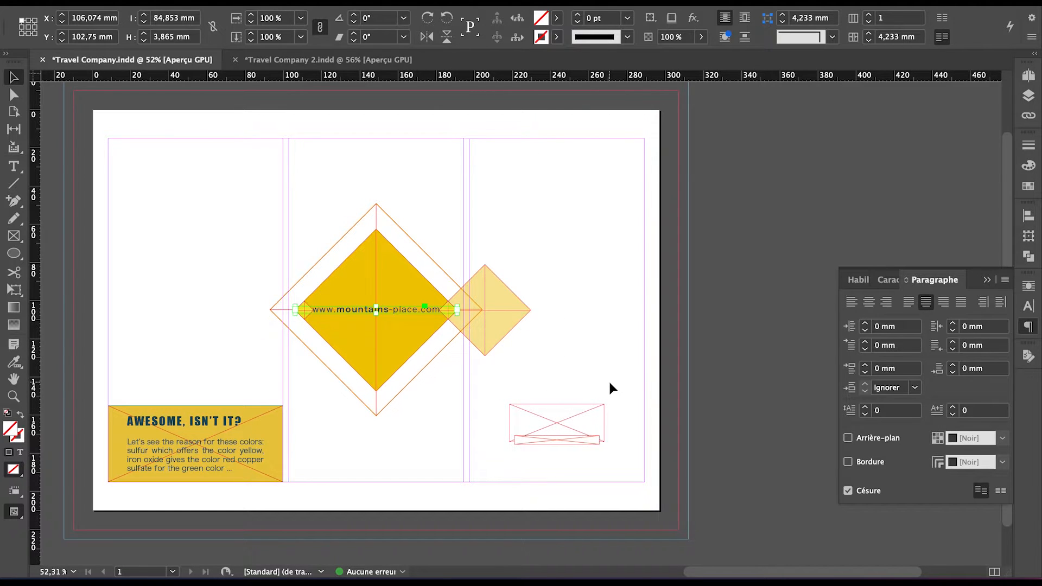
Show the FOND layer temporarily to examine the white logo frames against the photo, then hide it again.
{"action": "scroll", "coordinate": [609, 376], "scroll_direction": "up", "scroll_amount": 4}
{"action": "scroll", "coordinate": [610, 377], "scroll_direction": "up", "scroll_amount": 1}
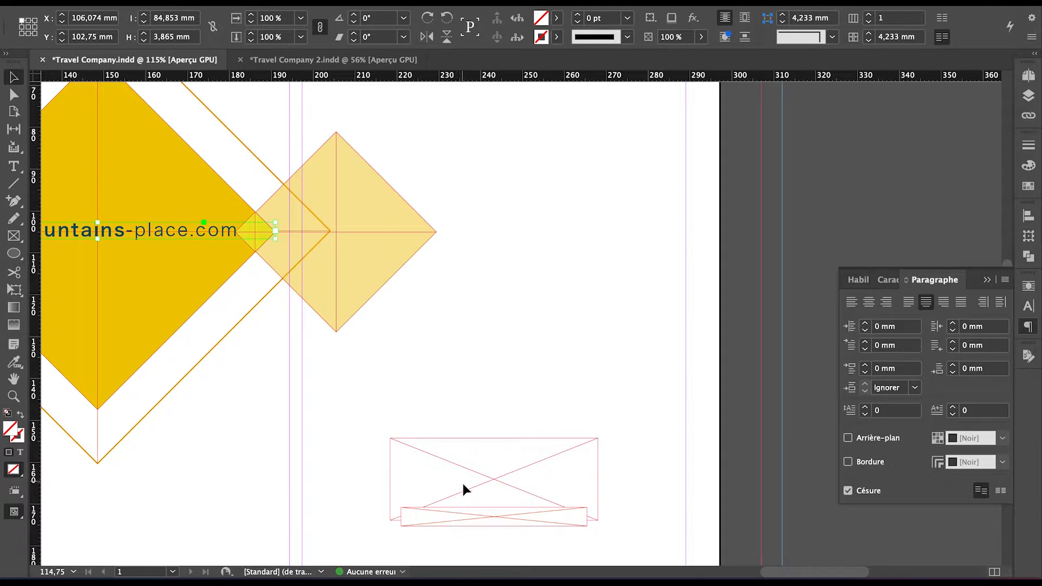
{"action": "left_click", "coordinate": [1030, 100]}
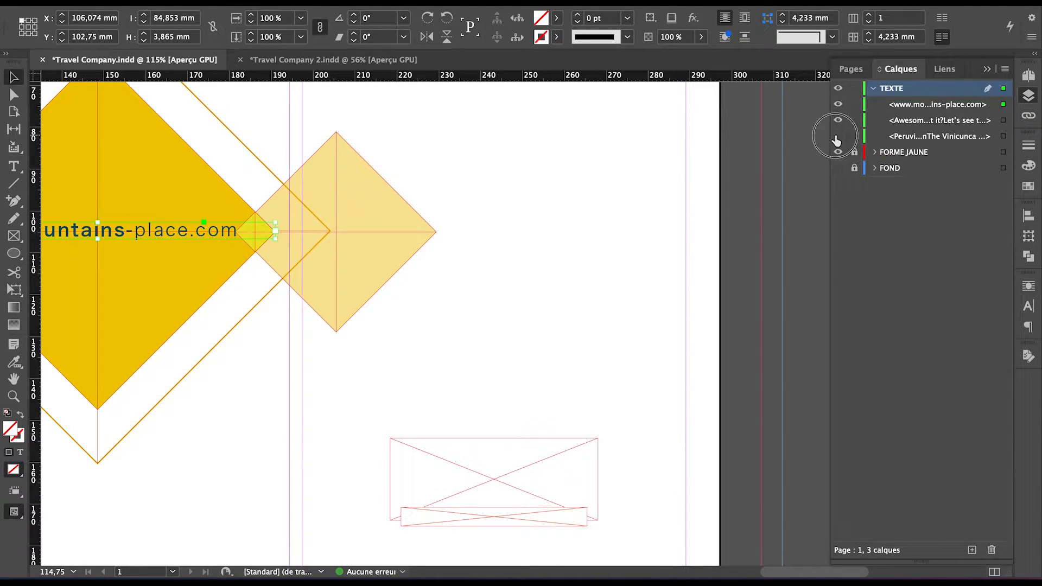
{"action": "left_click", "coordinate": [839, 167]}
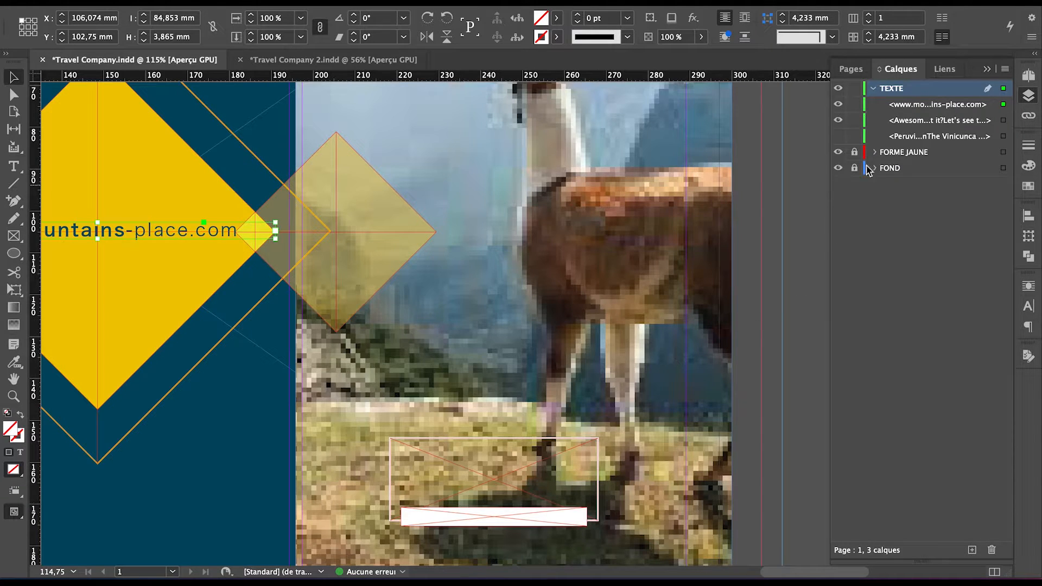
{"action": "left_click", "coordinate": [838, 168]}
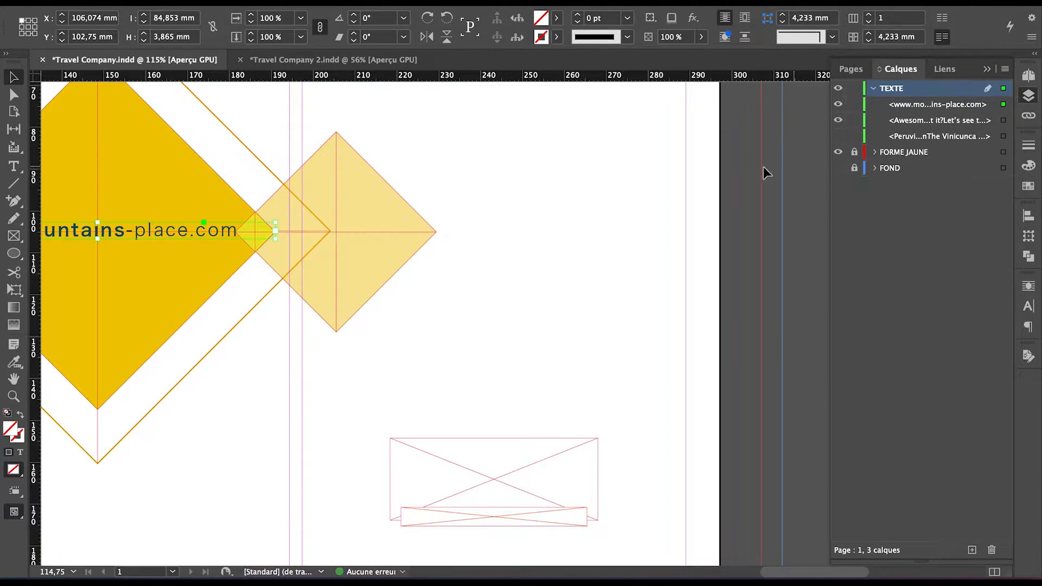
Examine the title, TRAVEL COMPANY and THE WORLD TRACK text frames on the cover in Travel Company 2.indd.
{"action": "left_click", "coordinate": [375, 60]}
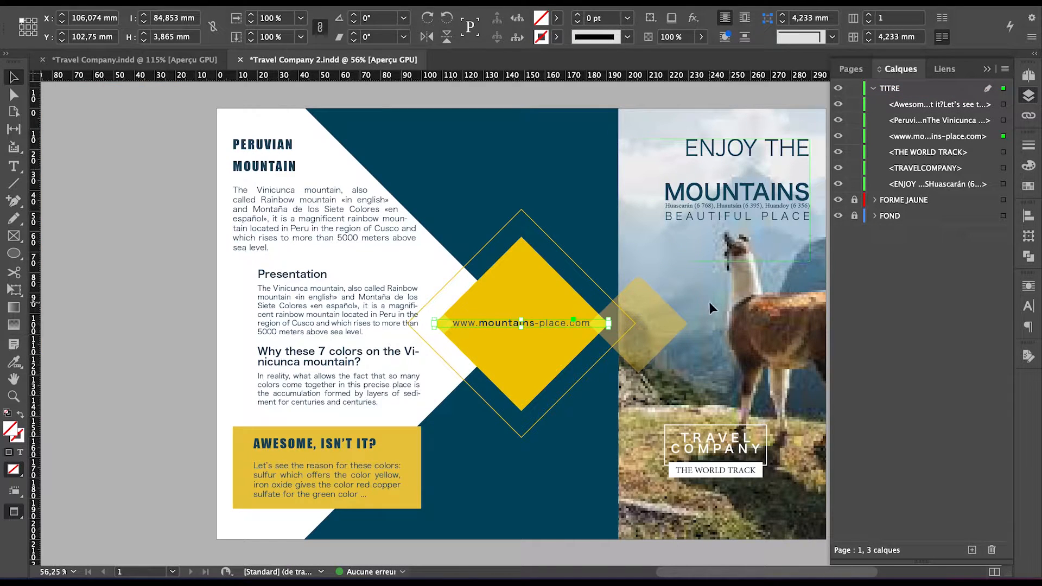
{"action": "scroll", "coordinate": [709, 302], "scroll_direction": "left", "scroll_amount": 3}
{"action": "scroll", "coordinate": [709, 302], "scroll_direction": "up", "scroll_amount": 3}
{"action": "scroll", "coordinate": [710, 302], "scroll_direction": "right", "scroll_amount": 4}
{"action": "scroll", "coordinate": [709, 302], "scroll_direction": "down", "scroll_amount": 2}
{"action": "scroll", "coordinate": [708, 302], "scroll_direction": "right", "scroll_amount": 1}
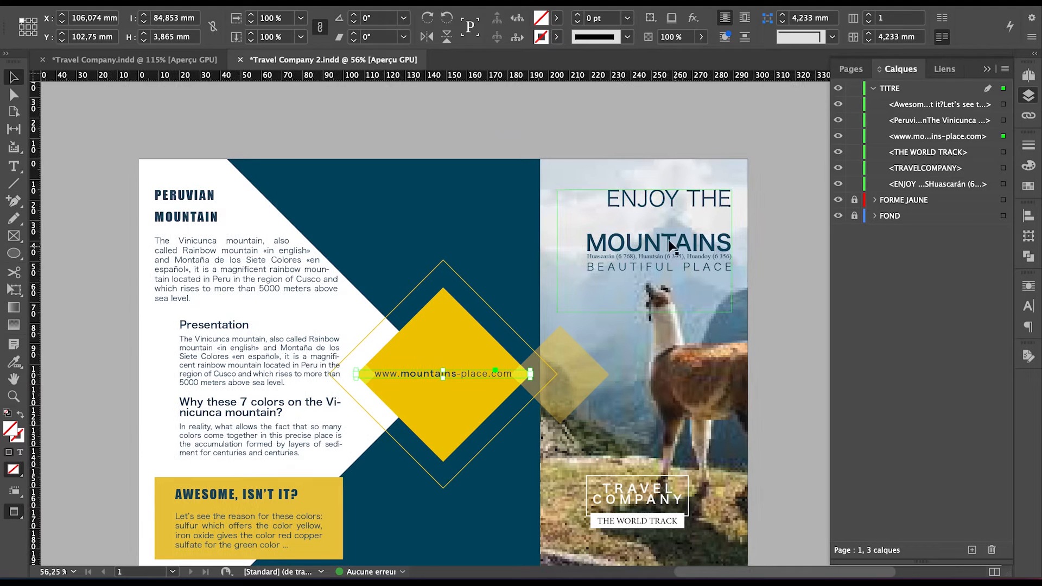
{"action": "left_click", "coordinate": [676, 217]}
{"action": "left_click", "coordinate": [674, 211]}
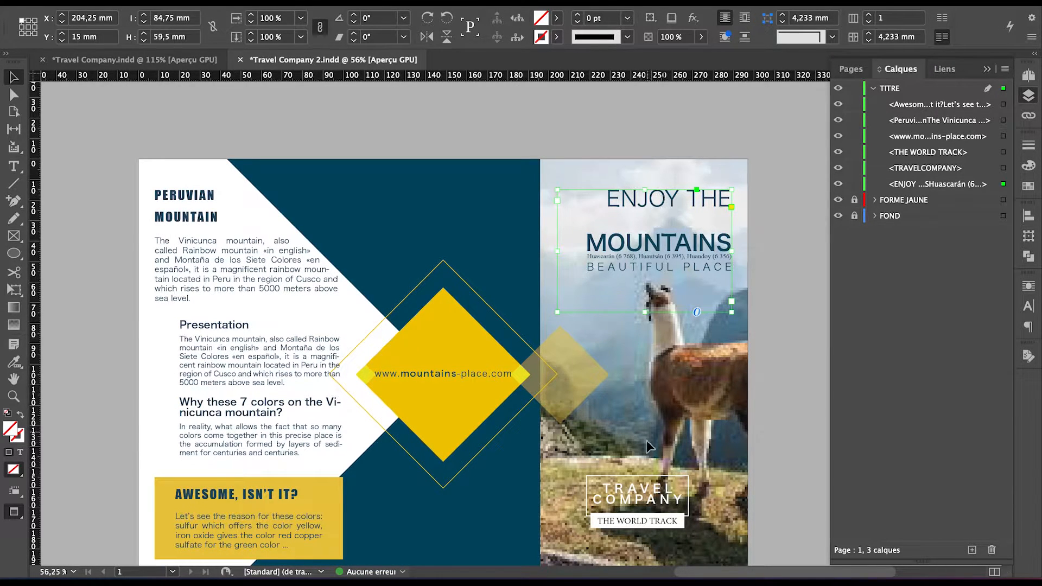
{"action": "left_click", "coordinate": [644, 481]}
{"action": "left_click", "coordinate": [640, 522]}
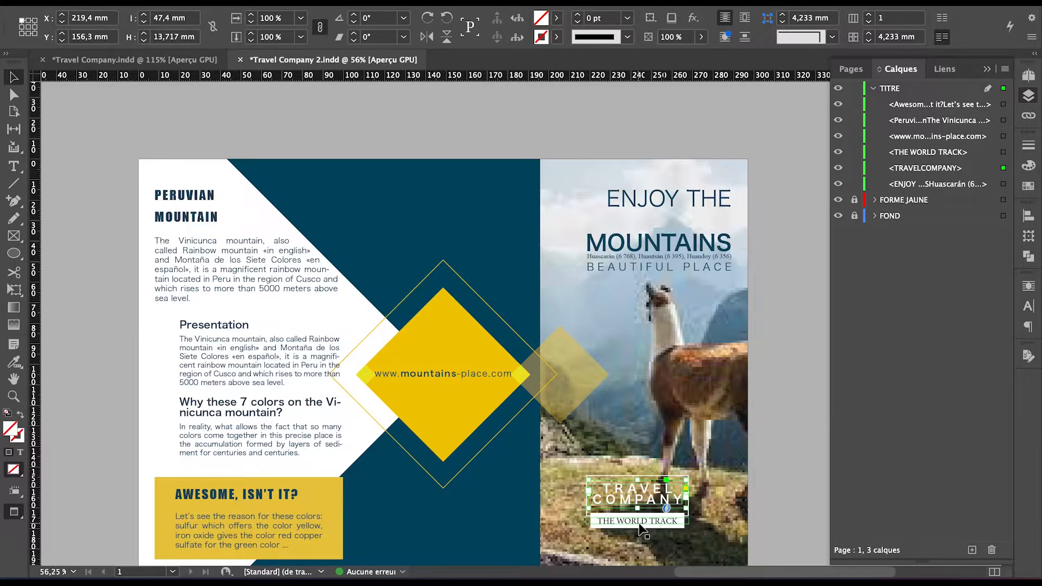
Copy the ENJOY THE MOUNTAINS title frame from Travel Company 2.indd and paste it in place in Travel Company.indd.
{"action": "left_click", "coordinate": [652, 263]}
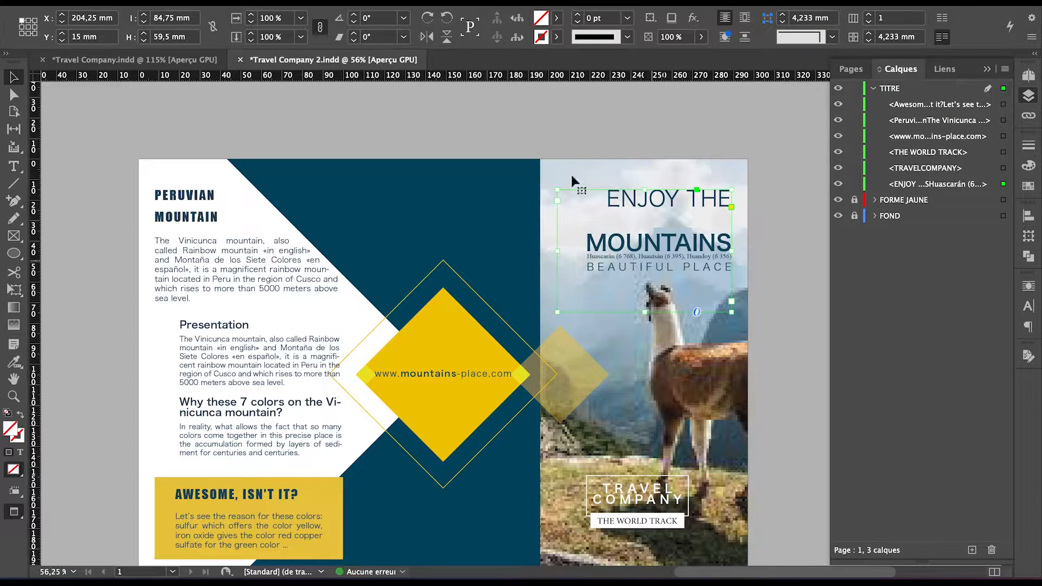
{"action": "left_click", "coordinate": [164, 61]}
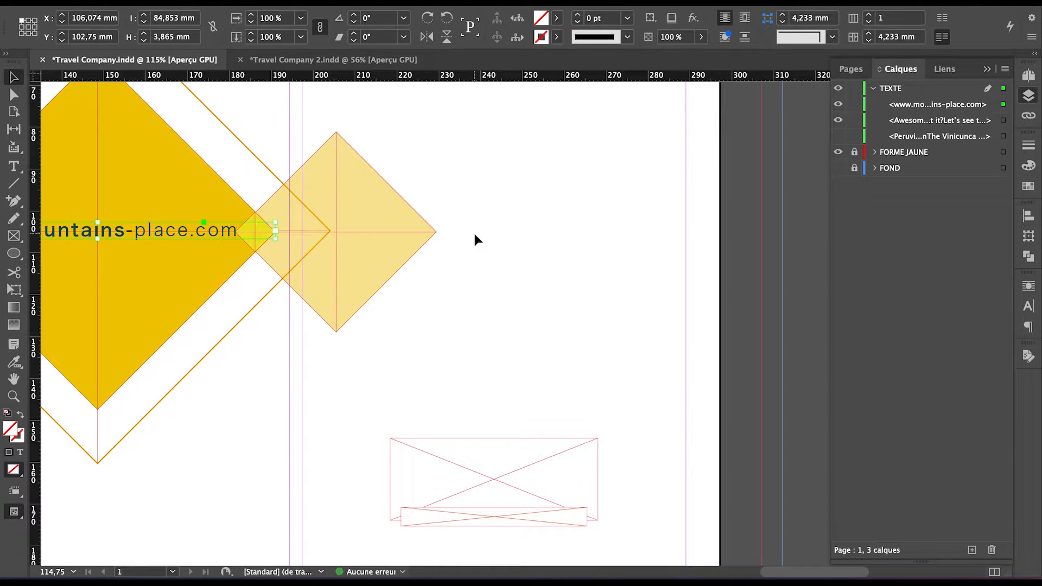
{"action": "key", "text": "super+alt+shift+v"}
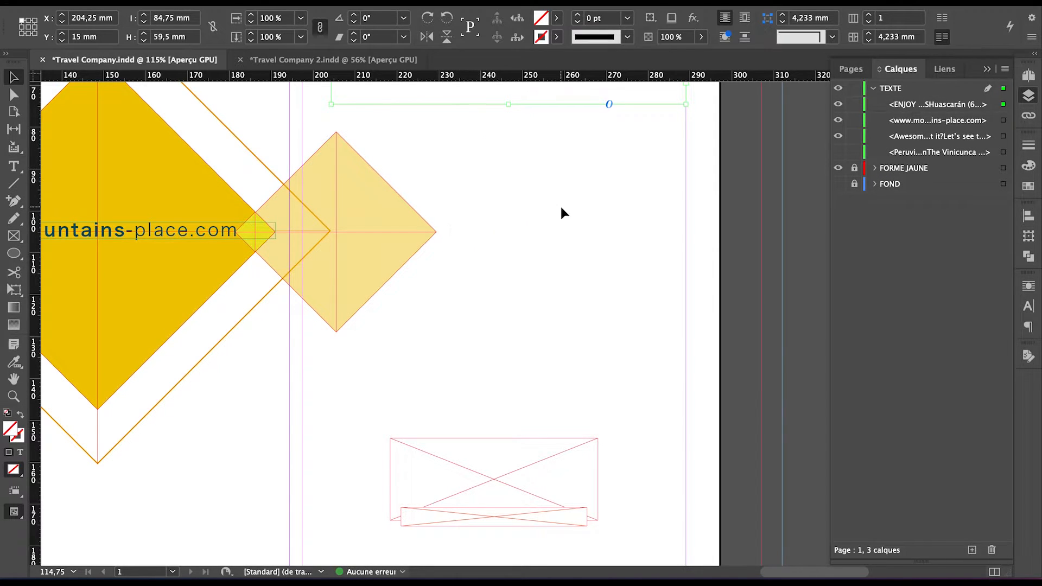
Show the FOND layer temporarily to view the cover title over the photo, then hide it again.
{"action": "left_click", "coordinate": [839, 184]}
{"action": "scroll", "coordinate": [607, 210], "scroll_direction": "left", "scroll_amount": 3}
{"action": "scroll", "coordinate": [608, 210], "scroll_direction": "down", "scroll_amount": 1}
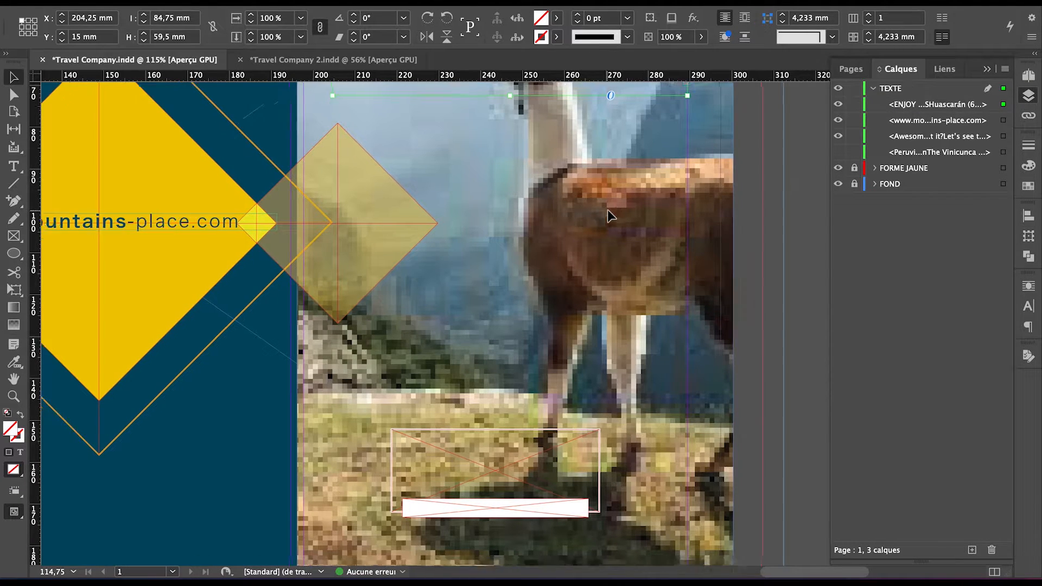
{"action": "scroll", "coordinate": [608, 209], "scroll_direction": "up", "scroll_amount": 10}
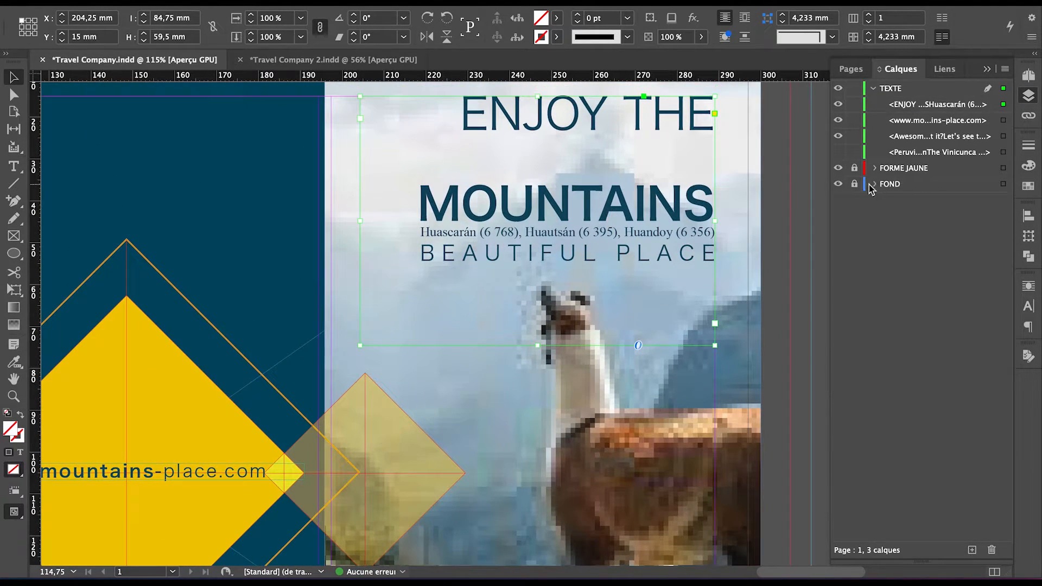
{"action": "left_click", "coordinate": [838, 184]}
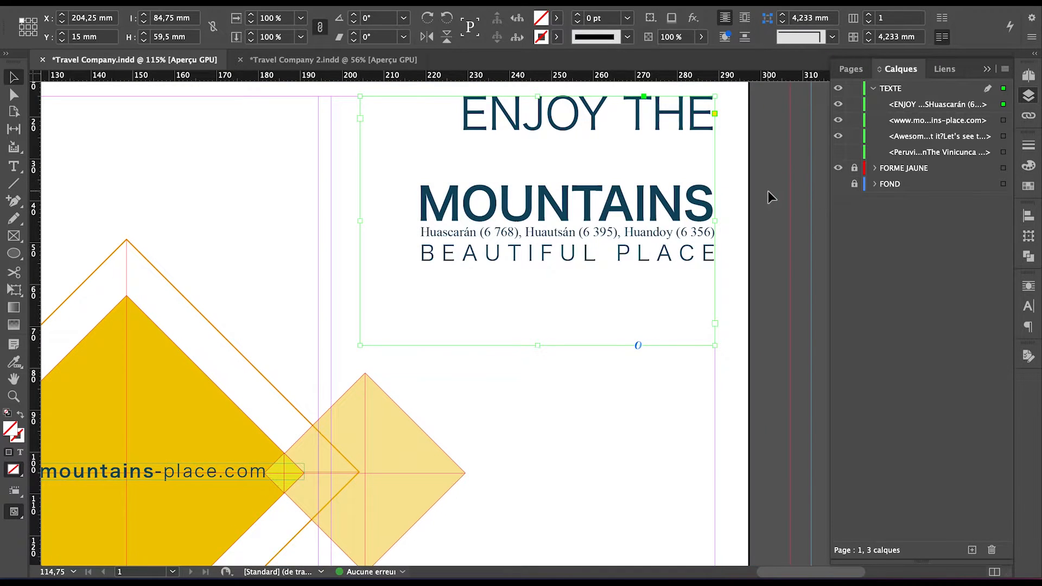
{"action": "scroll", "coordinate": [768, 191], "scroll_direction": "up", "scroll_amount": 1}
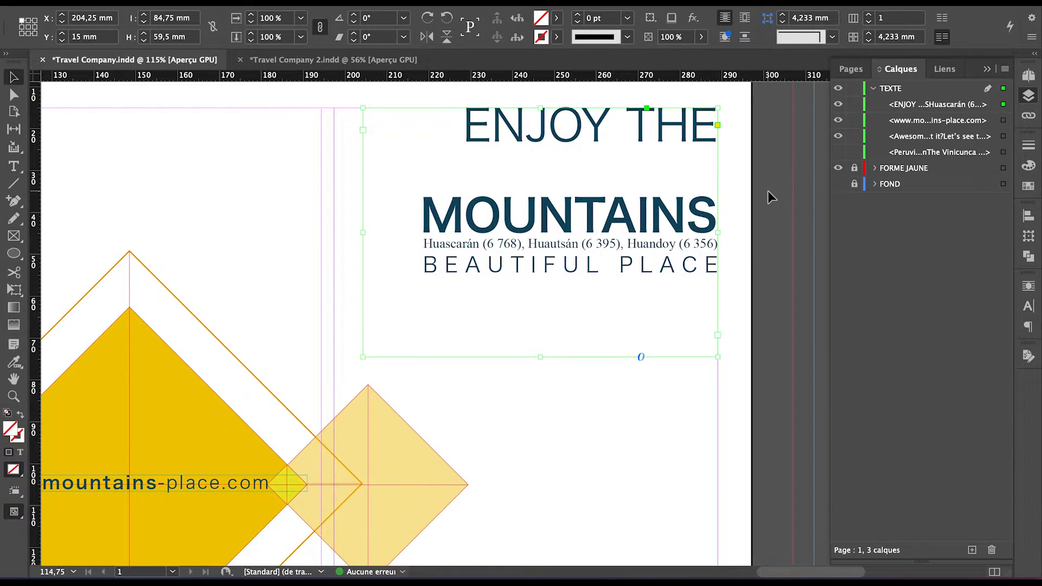
Switch to Plaquette_texte.txt, highlight the title lines from ENJOY THE to BEAUTIFUL PLACE, and return to the InDesign layout.
{"action": "key", "text": "super+Tab"}
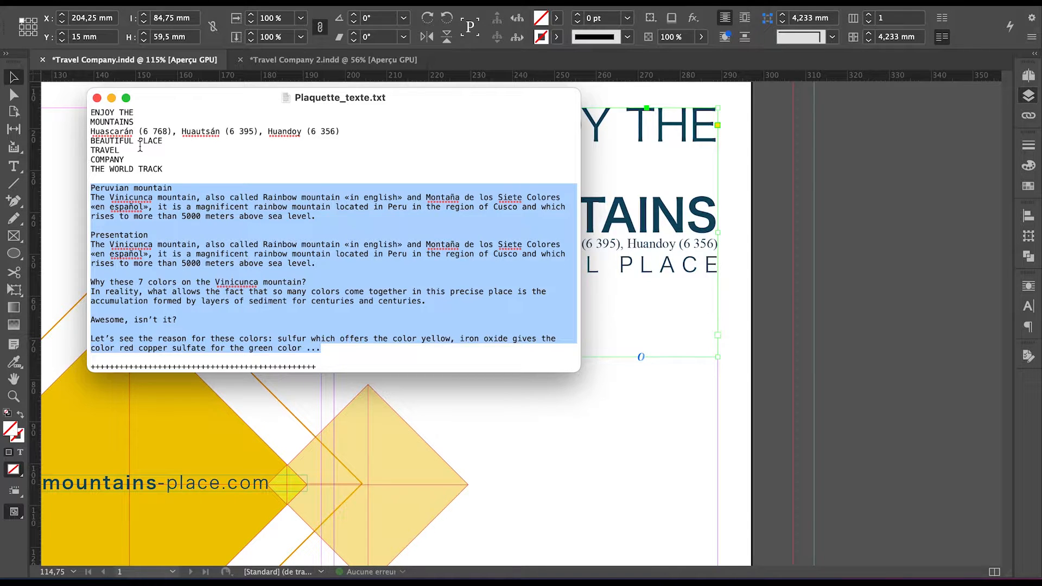
{"action": "left_click_drag", "start_coordinate": [163, 141], "coordinate": [84, 117]}
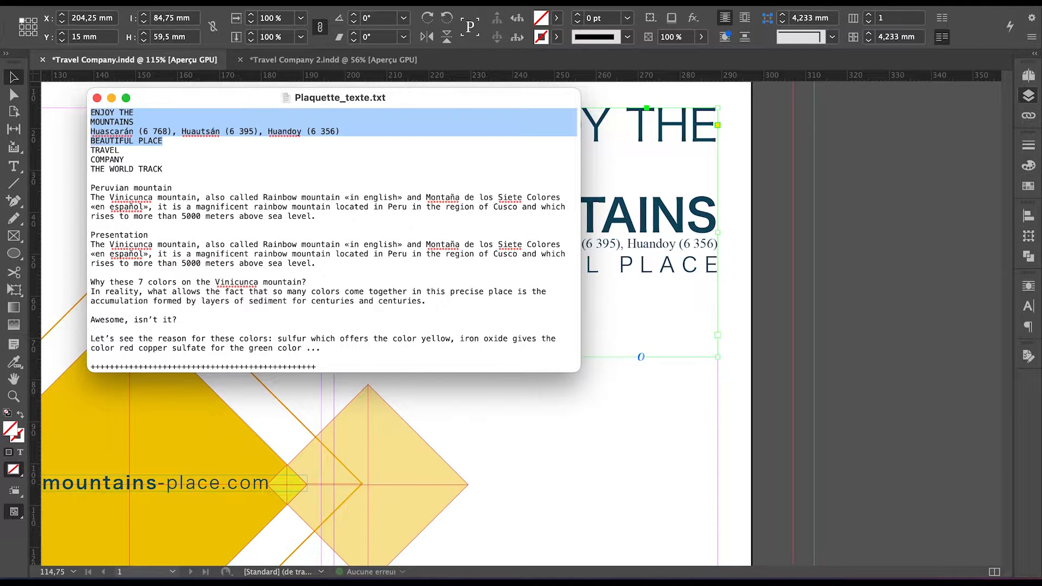
{"action": "left_click", "coordinate": [605, 9]}
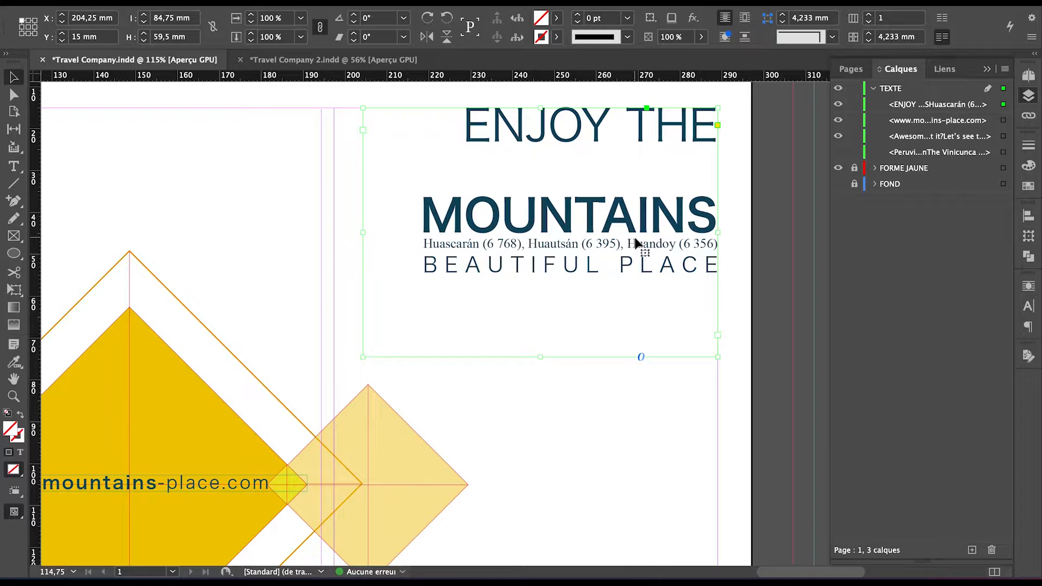
Examine the font family, size and leading of the ENJOY THE line in the cover title.
{"action": "double_click", "coordinate": [529, 138]}
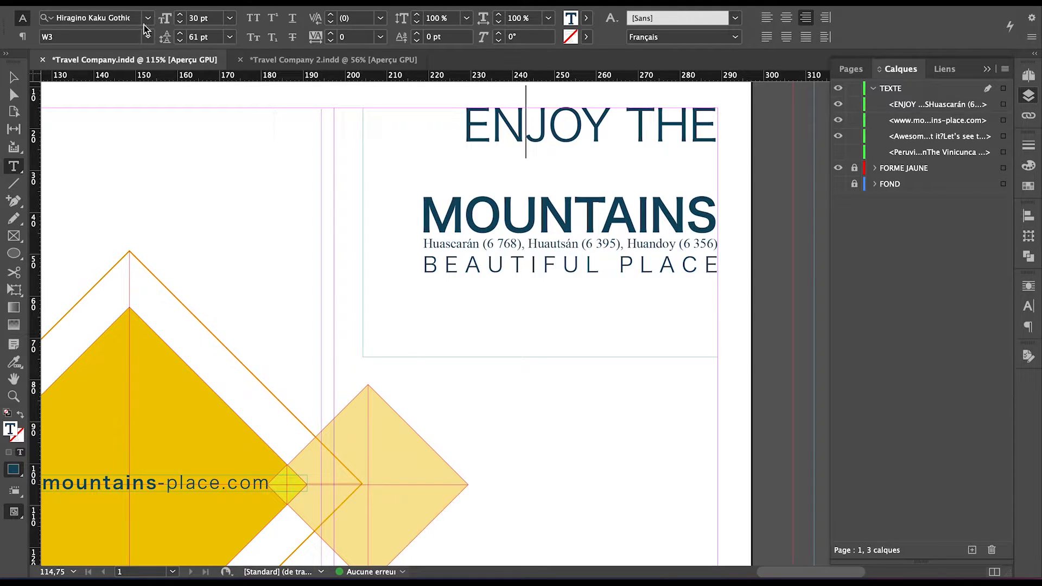
{"action": "left_click", "coordinate": [73, 19]}
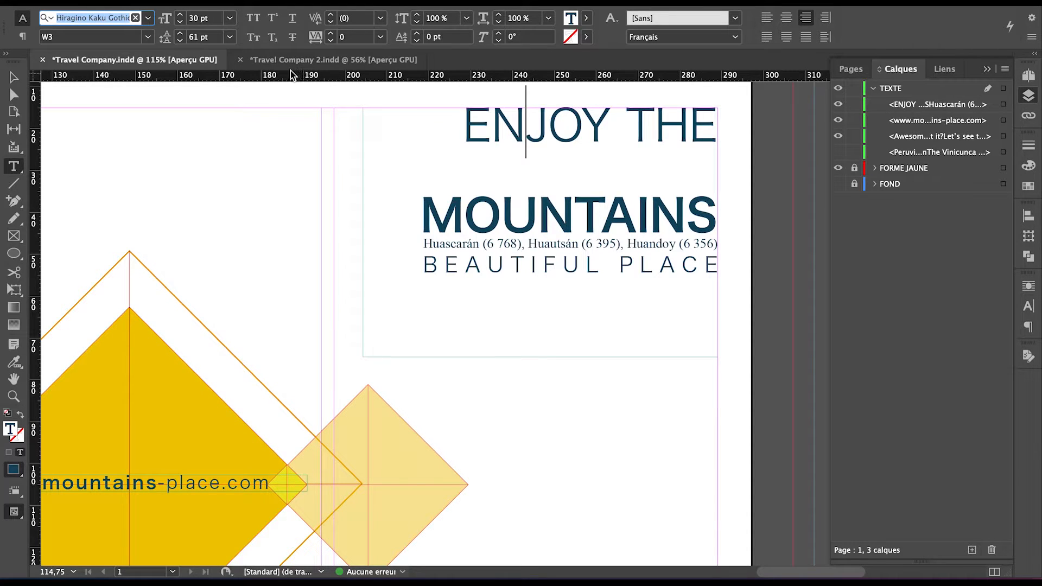
{"action": "left_click", "coordinate": [212, 23]}
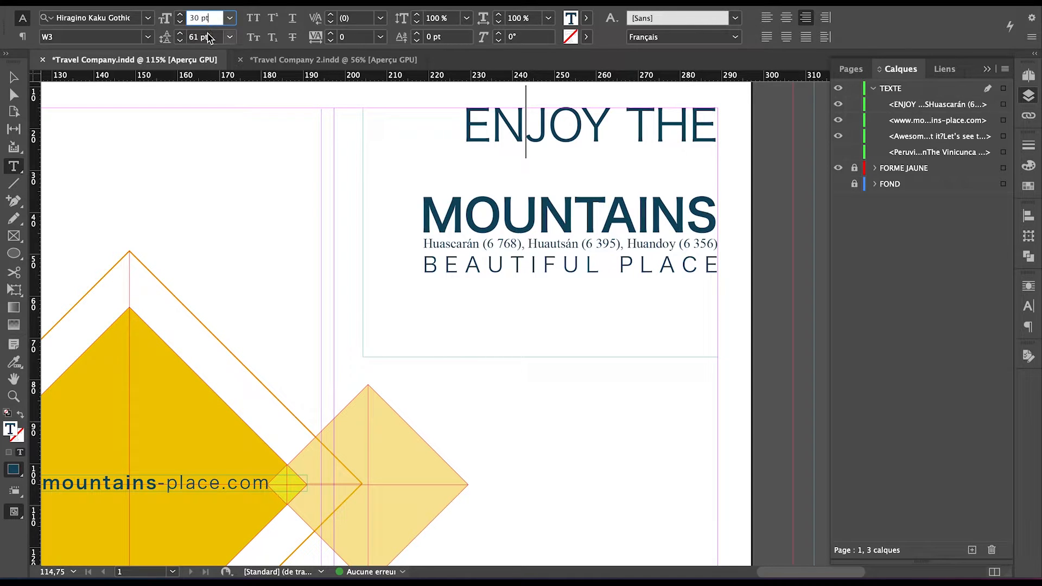
{"action": "left_click", "coordinate": [209, 35]}
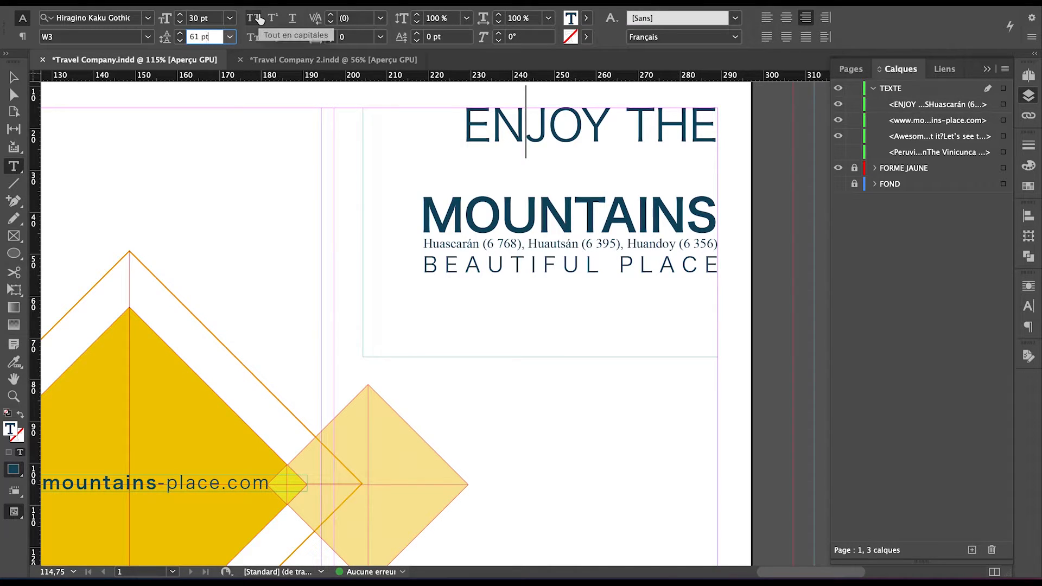
Compare the font styles of ENJOY and MOUNTAINS in the cover title and check the weights offered for MOUNTAINS.
{"action": "double_click", "coordinate": [537, 221]}
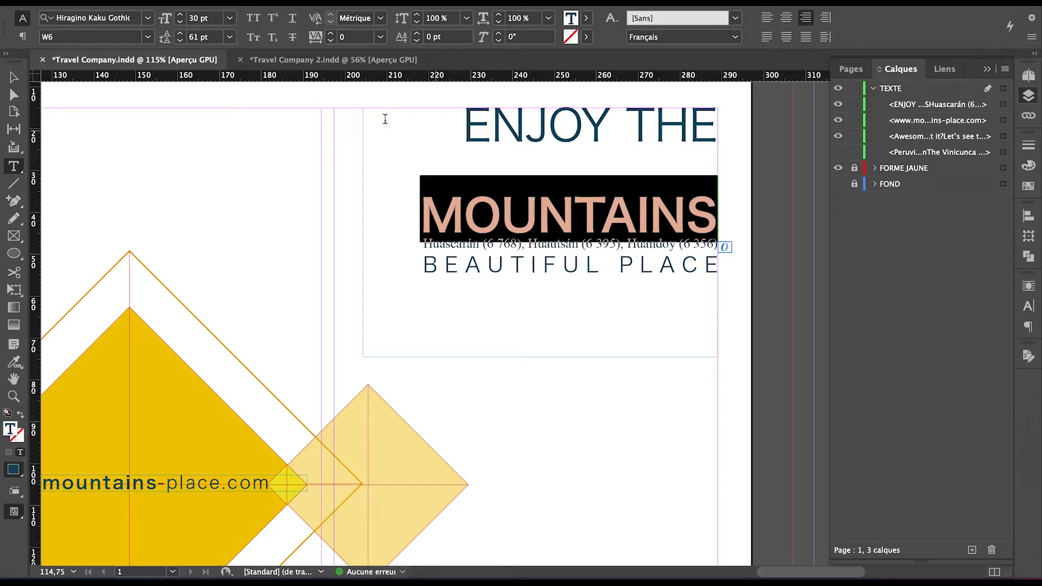
{"action": "double_click", "coordinate": [482, 128]}
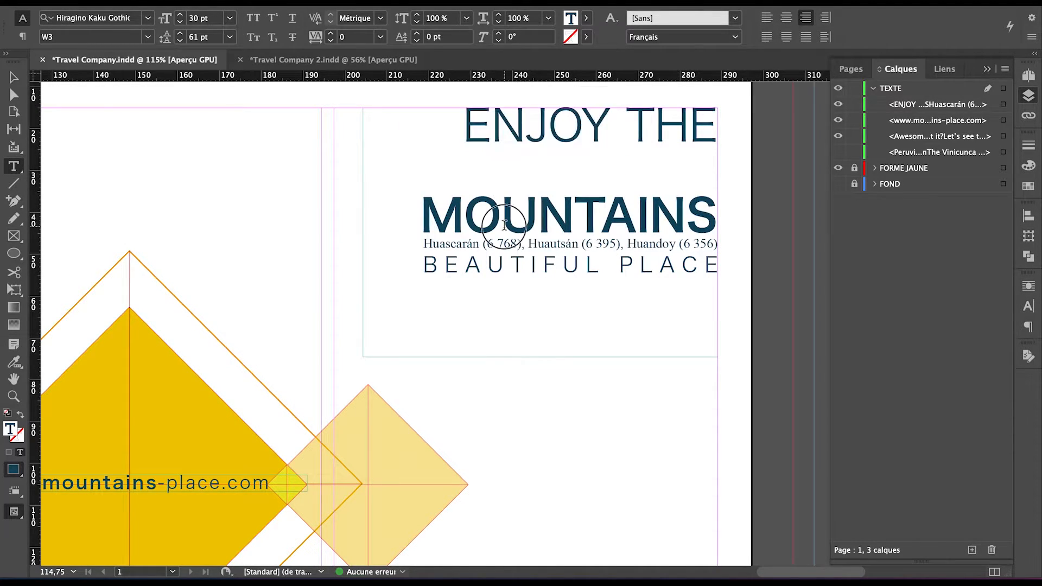
{"action": "double_click", "coordinate": [482, 211]}
{"action": "left_click", "coordinate": [151, 38]}
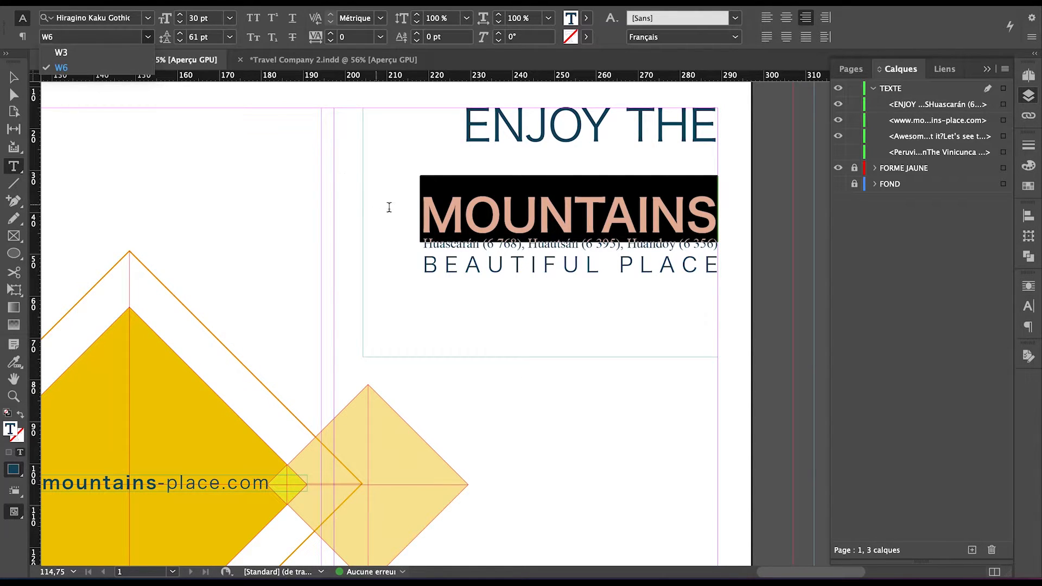
{"action": "left_click", "coordinate": [434, 204]}
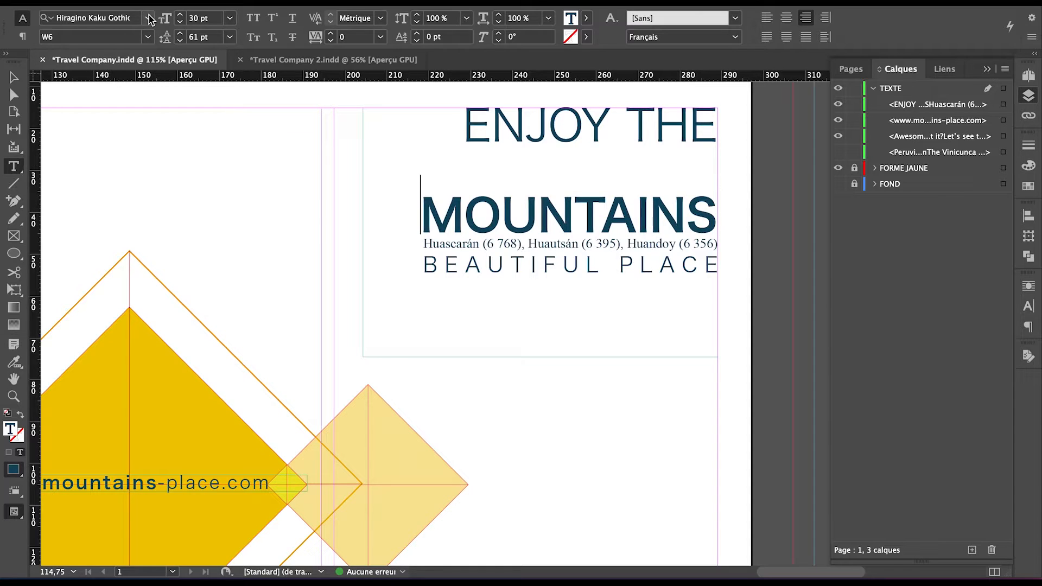
{"action": "left_click", "coordinate": [148, 37]}
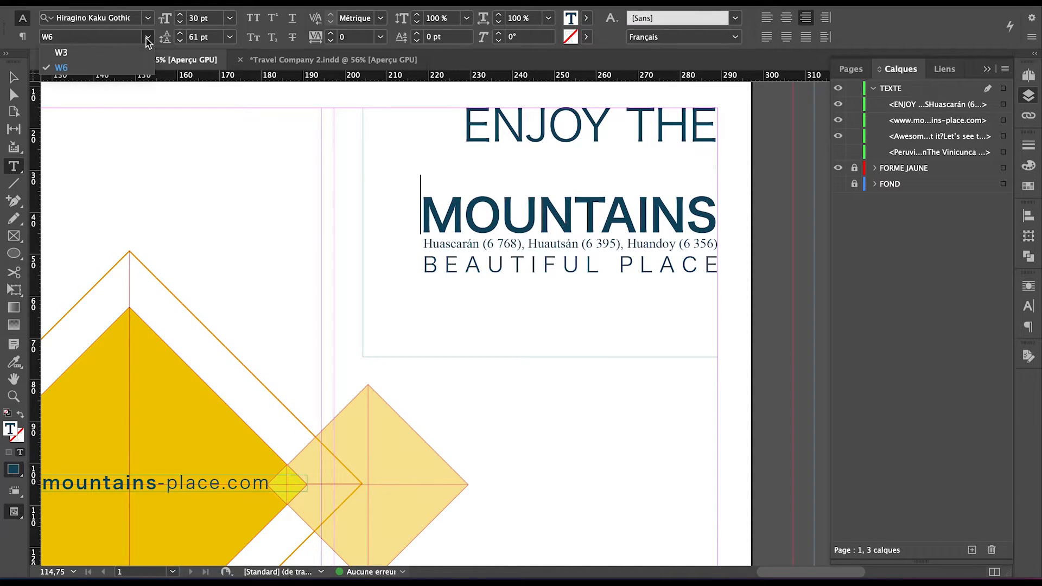
{"action": "left_click", "coordinate": [84, 54]}
Examine the styles offered for Hiragino Kaku Gothic ProN and Times New Roman in the font list, leaving the font unchosen.
{"action": "left_click", "coordinate": [148, 21]}
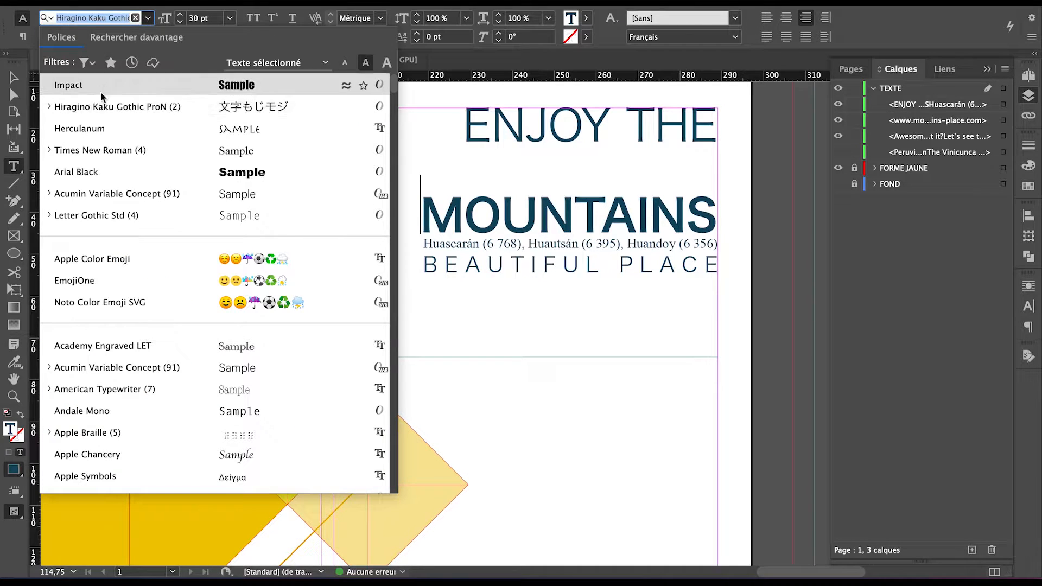
{"action": "left_click", "coordinate": [49, 107]}
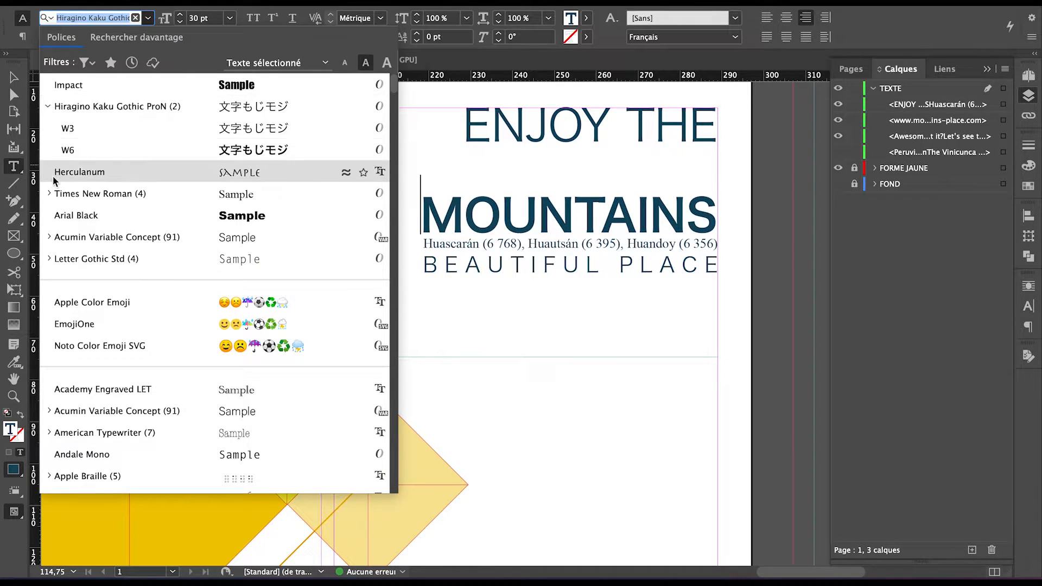
{"action": "left_click", "coordinate": [49, 194]}
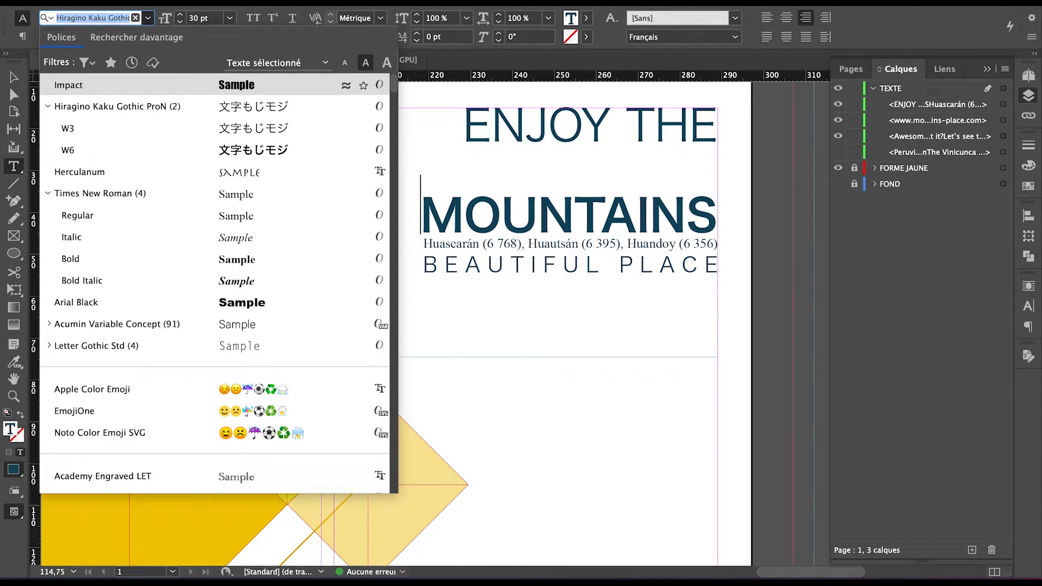
{"action": "key", "text": "Escape"}
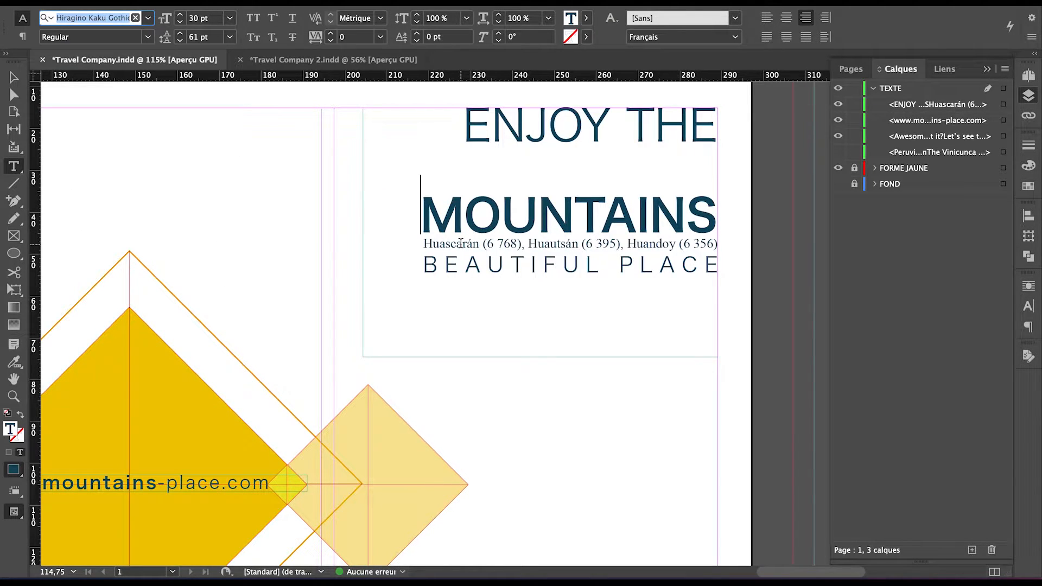
Check the formatting of MOUNTAINS and BEAUTIFUL, and select the full Huascarán, Huautsán, Huandoy line between them.
{"action": "triple_click", "coordinate": [456, 213]}
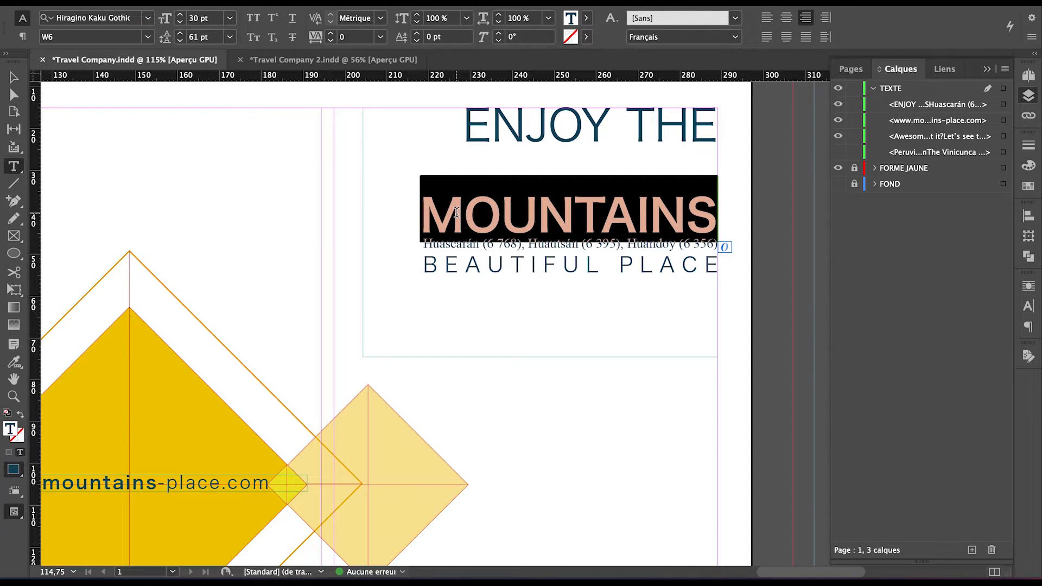
{"action": "double_click", "coordinate": [464, 249]}
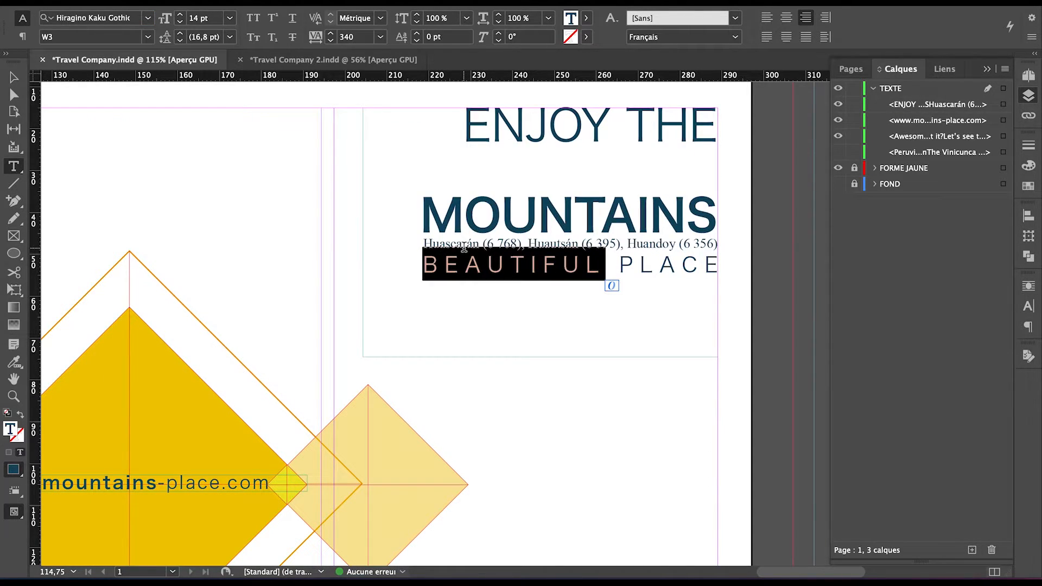
{"action": "double_click", "coordinate": [464, 241]}
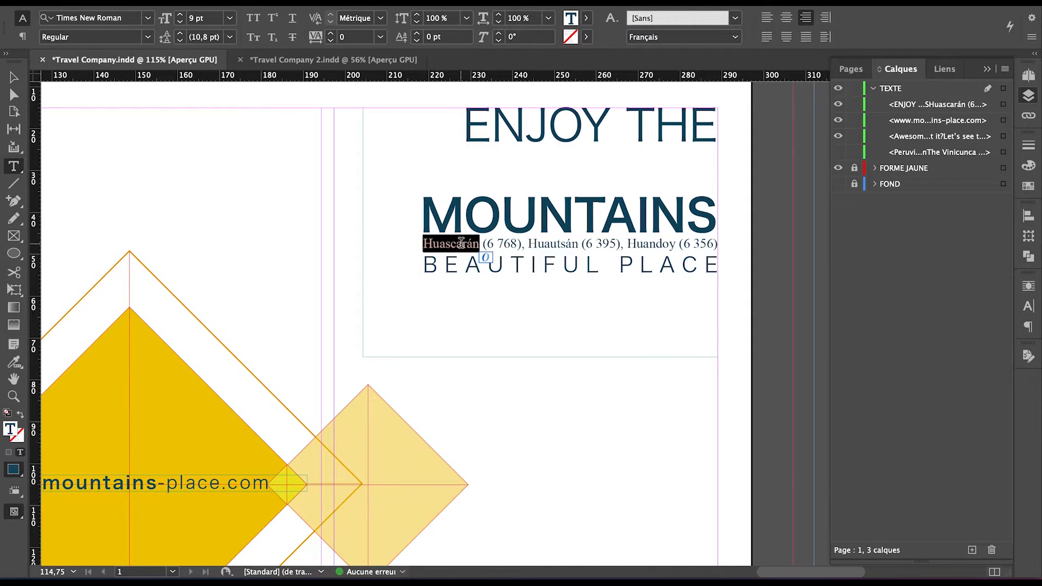
{"action": "key", "text": "super+shift+Right"}
{"action": "key", "text": "super+shift+Right"}
{"action": "key", "text": "super+shift+Right"}
{"action": "key", "text": "super+shift+Right"}
{"action": "key", "text": "super+shift+Right"}
{"action": "key", "text": "super+shift+Right"}
{"action": "key", "text": "super+shift+Right"}
{"action": "key", "text": "super+shift+Right"}
{"action": "key", "text": "super+shift+Right"}
{"action": "key", "text": "super+shift+Right"}
{"action": "key", "text": "super+shift+Right"}
{"action": "key", "text": "super+shift+Right"}
{"action": "key", "text": "super+shift+Right"}
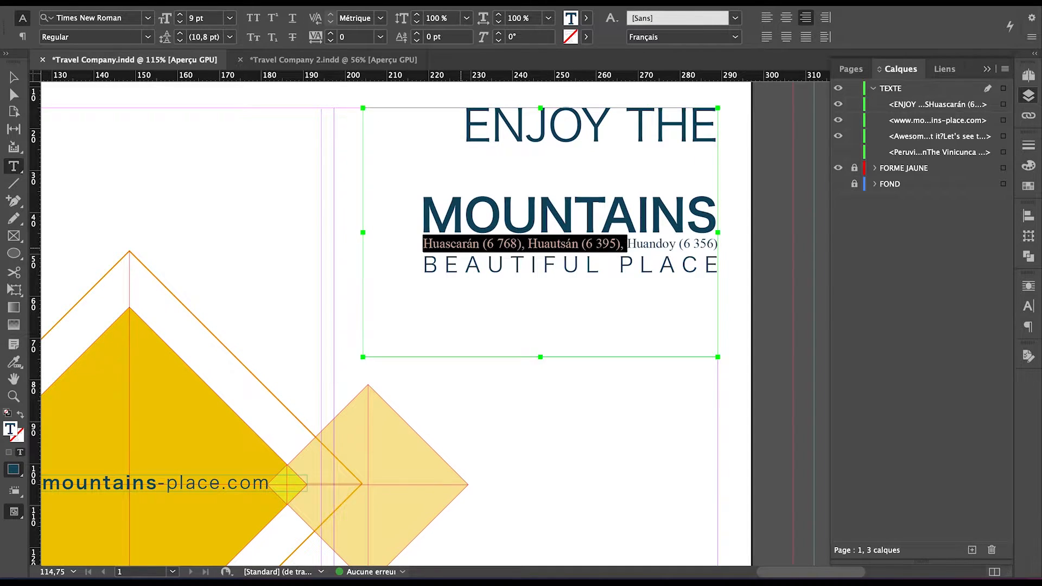
{"action": "key", "text": "super+shift+Right"}
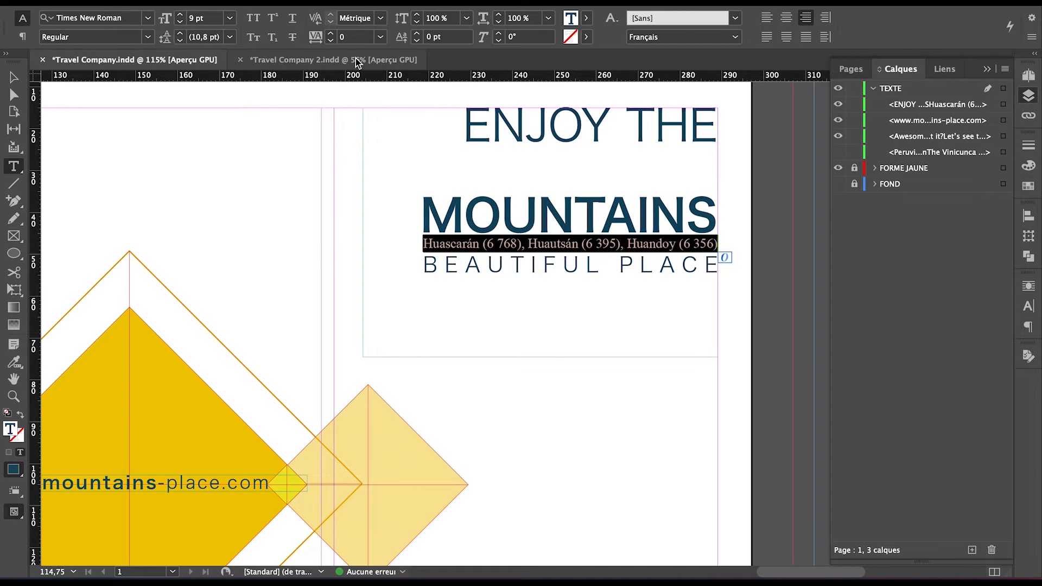
Examine the tracking presets, vertical scale, font family and size of the selected Huascarán, Huautsán, Huandoy line.
{"action": "left_click", "coordinate": [380, 37]}
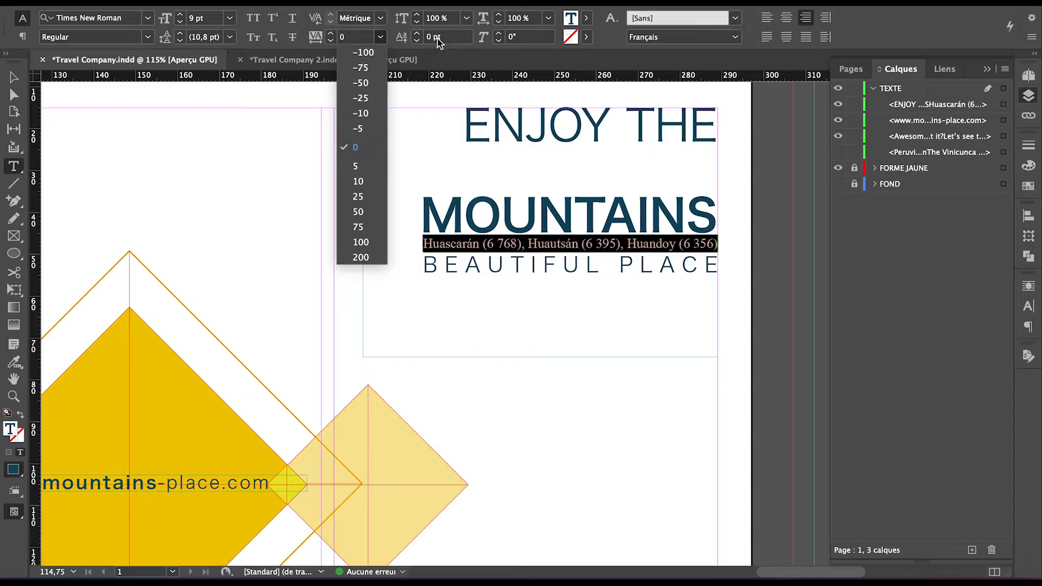
{"action": "left_click", "coordinate": [467, 18]}
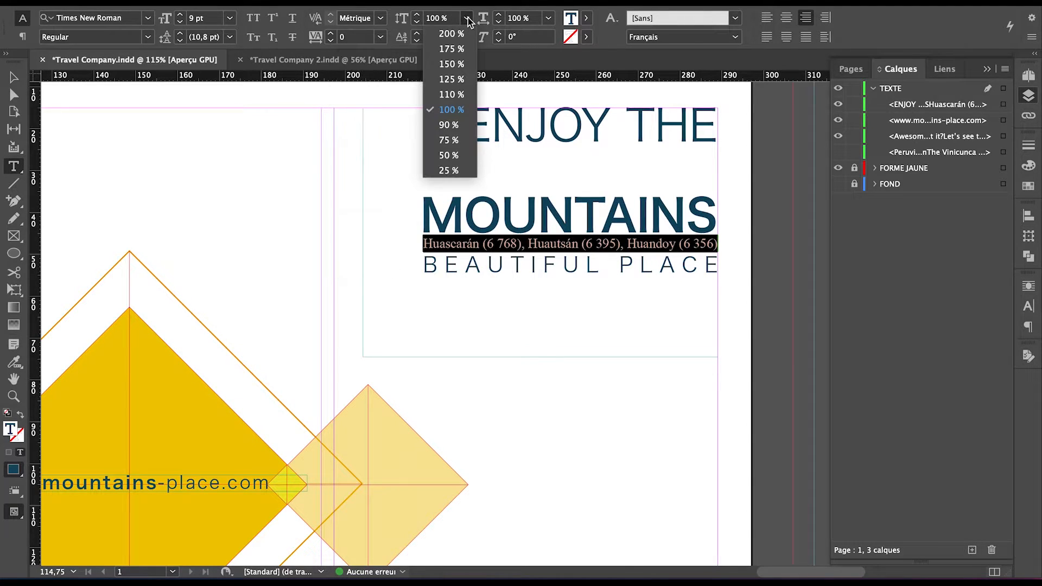
{"action": "left_click", "coordinate": [467, 18]}
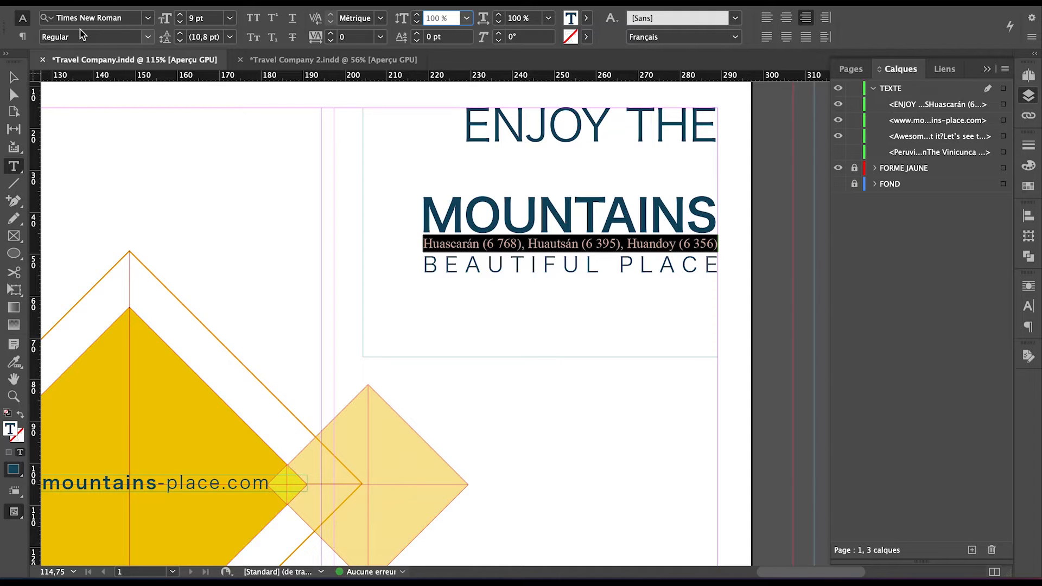
{"action": "left_click", "coordinate": [121, 19]}
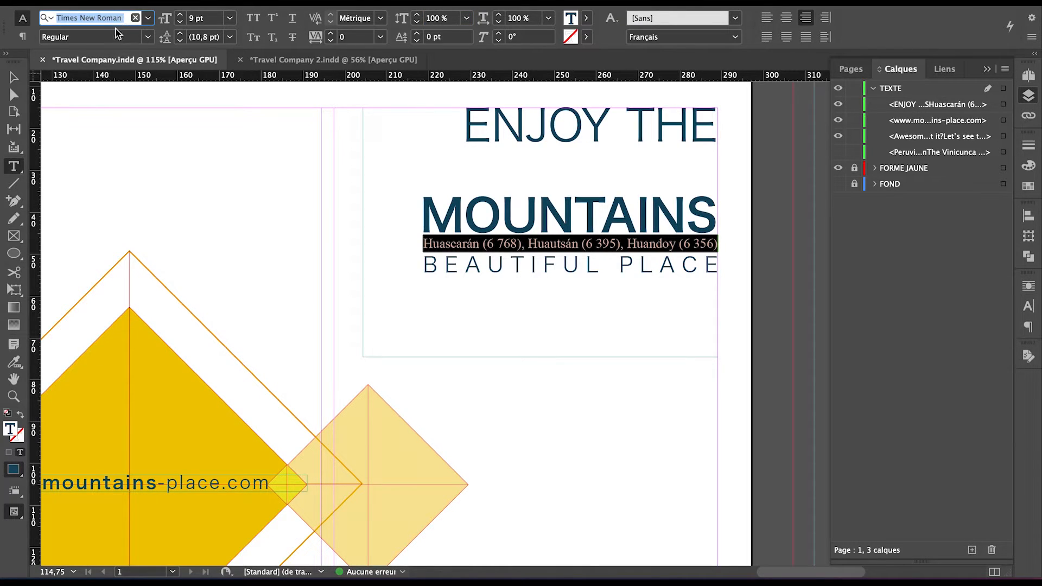
{"action": "key", "text": "Tab"}
{"action": "left_click", "coordinate": [216, 19]}
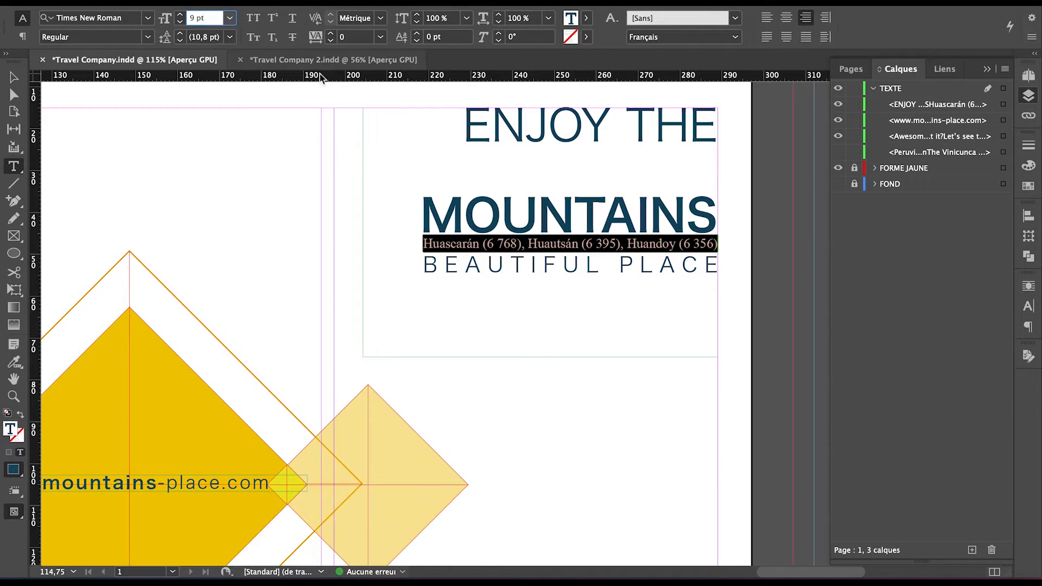
Try widening the tracking of the Huascarán, Huautsán, Huandoy line to 70.
{"action": "left_click", "coordinate": [332, 34]}
{"action": "left_click", "coordinate": [332, 34]}
{"action": "left_click", "coordinate": [331, 34]}
{"action": "left_click", "coordinate": [332, 33]}
{"action": "left_click", "coordinate": [332, 34]}
{"action": "left_click", "coordinate": [331, 34]}
{"action": "left_click", "coordinate": [332, 34]}
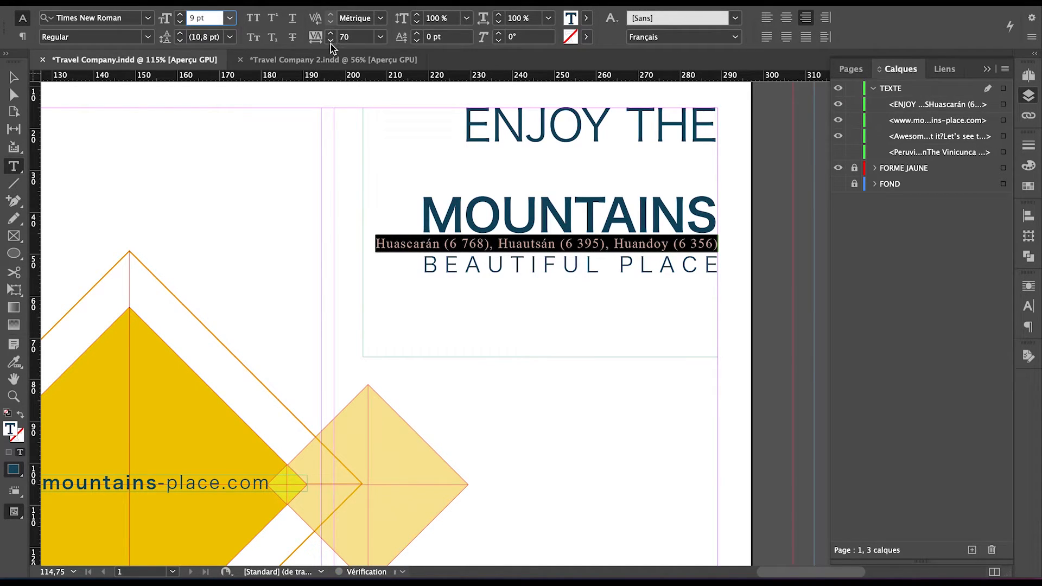
Try tightening the tracking of the Huascarán, Huautsán, Huandoy line to -40, and restore it to 0.
{"action": "left_click", "coordinate": [330, 41]}
{"action": "left_click", "coordinate": [330, 41]}
{"action": "left_click", "coordinate": [331, 41]}
{"action": "left_click", "coordinate": [330, 41]}
{"action": "left_click", "coordinate": [331, 41]}
{"action": "left_click", "coordinate": [330, 41]}
{"action": "left_click", "coordinate": [330, 41]}
{"action": "left_click", "coordinate": [331, 41]}
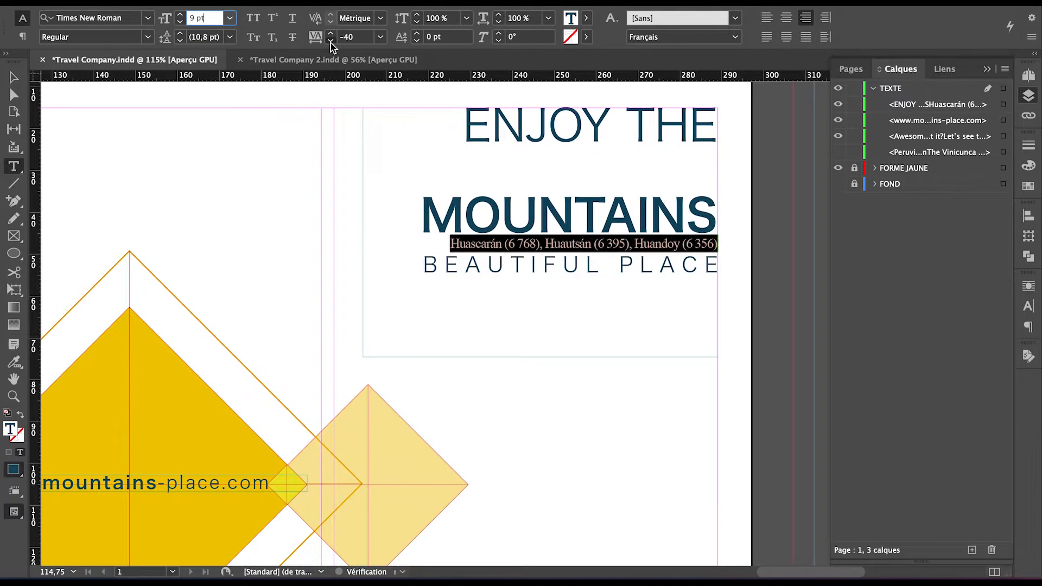
{"action": "left_click", "coordinate": [331, 40]}
{"action": "left_click", "coordinate": [331, 32]}
{"action": "left_click", "coordinate": [331, 32]}
{"action": "left_click", "coordinate": [330, 33]}
{"action": "left_click", "coordinate": [425, 217]}
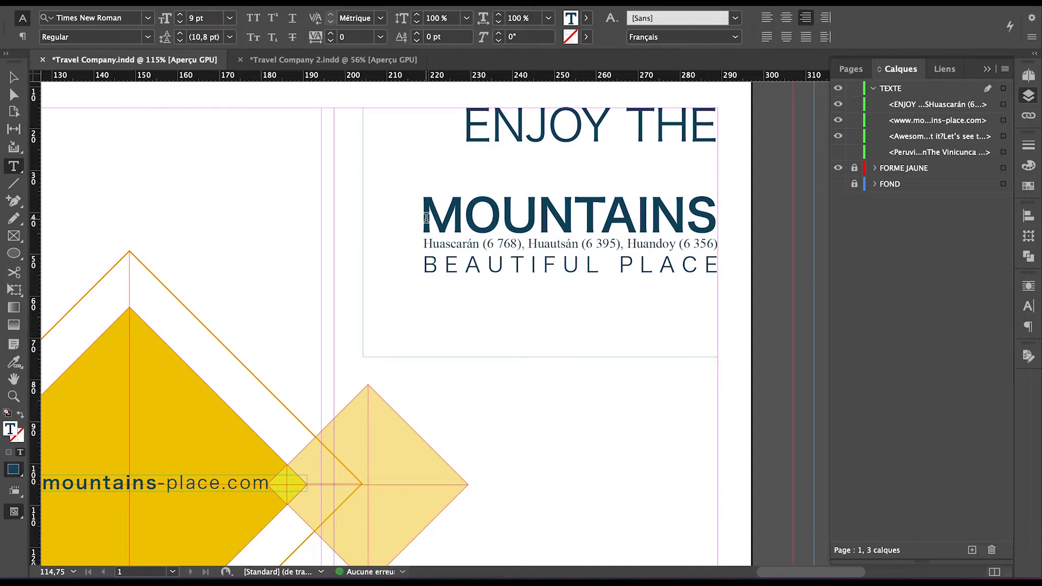
Examine the formatting of MOUNTAINS and the size and tracking of BEAUTIFUL in the cover title.
{"action": "double_click", "coordinate": [634, 208]}
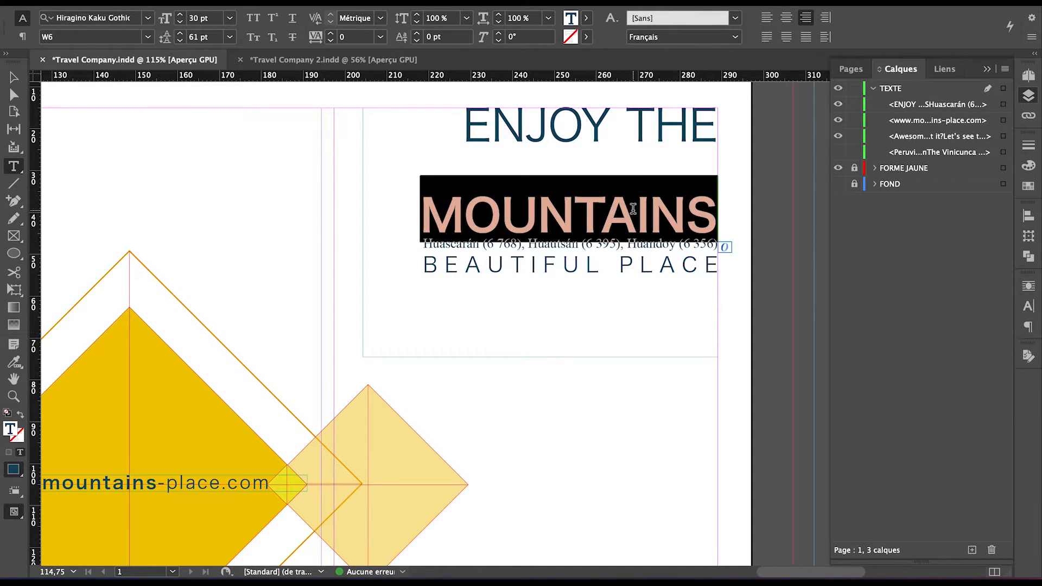
{"action": "double_click", "coordinate": [536, 263]}
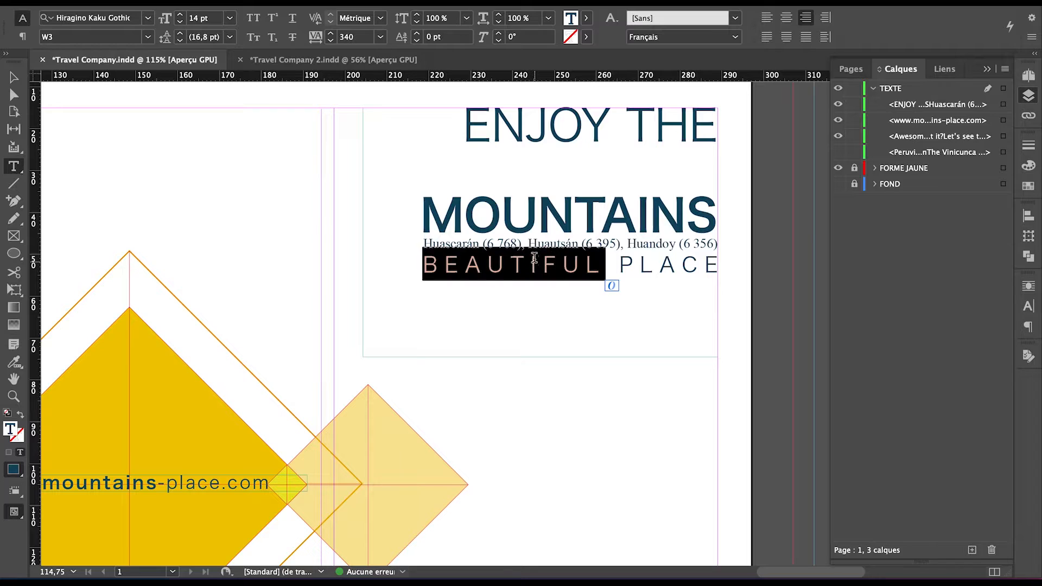
{"action": "left_click", "coordinate": [350, 39]}
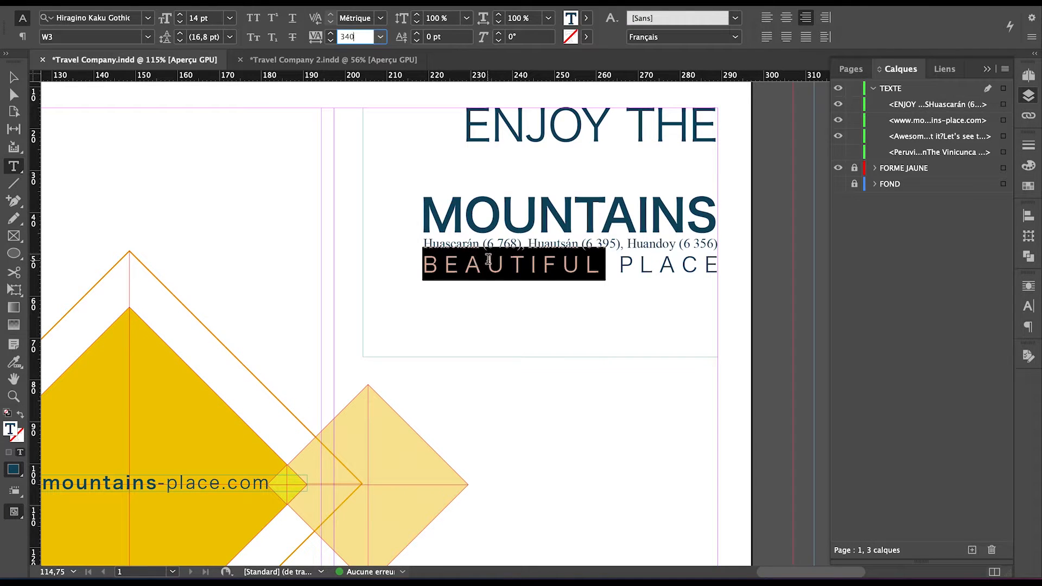
Highlight the lines from MOUNTAINS to BEAUTIFUL PLACE to compare their widths, and recheck the formatting of ENJOY and BEAUTIFUL PLACE.
{"action": "left_click", "coordinate": [508, 232]}
{"action": "left_click_drag", "start_coordinate": [425, 217], "coordinate": [718, 262]}
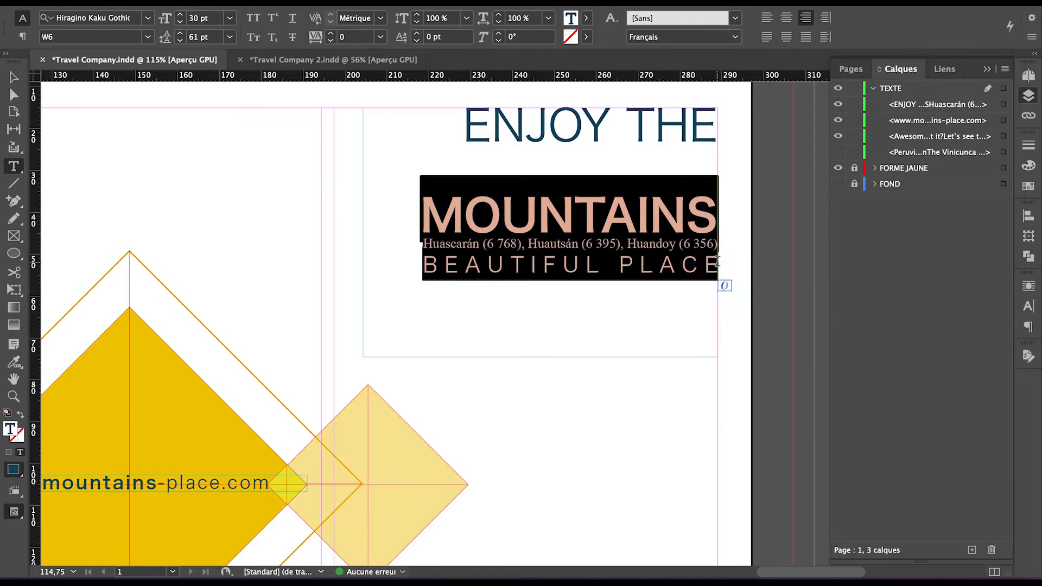
{"action": "left_click", "coordinate": [636, 220]}
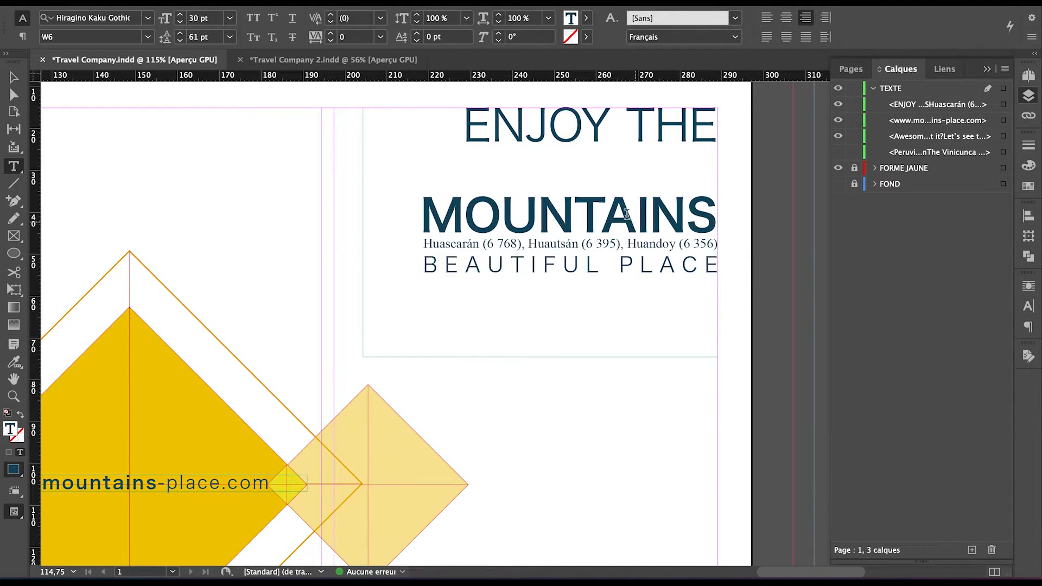
{"action": "double_click", "coordinate": [530, 122]}
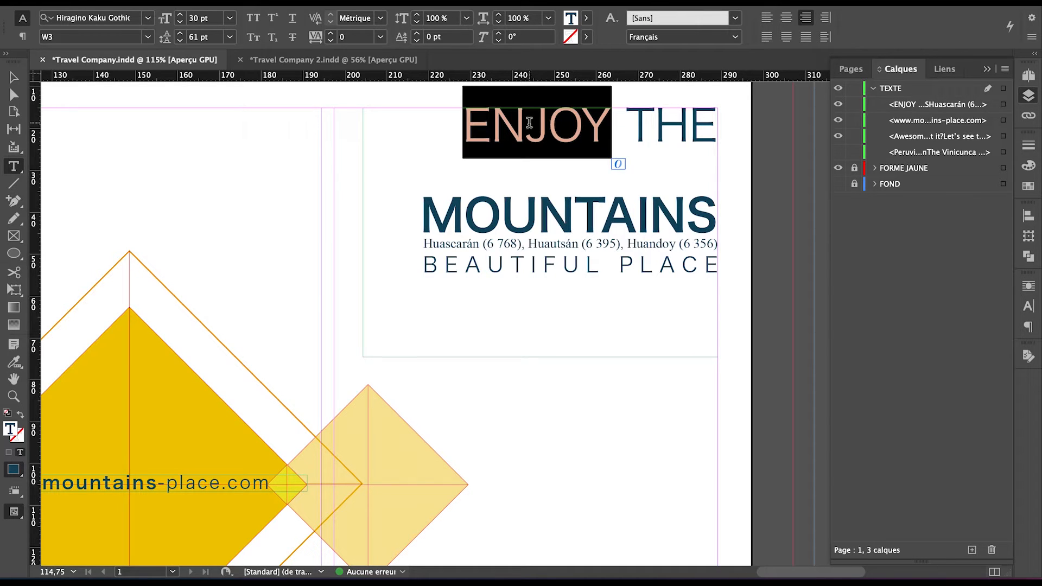
{"action": "scroll", "coordinate": [529, 123], "scroll_direction": "down", "scroll_amount": 4}
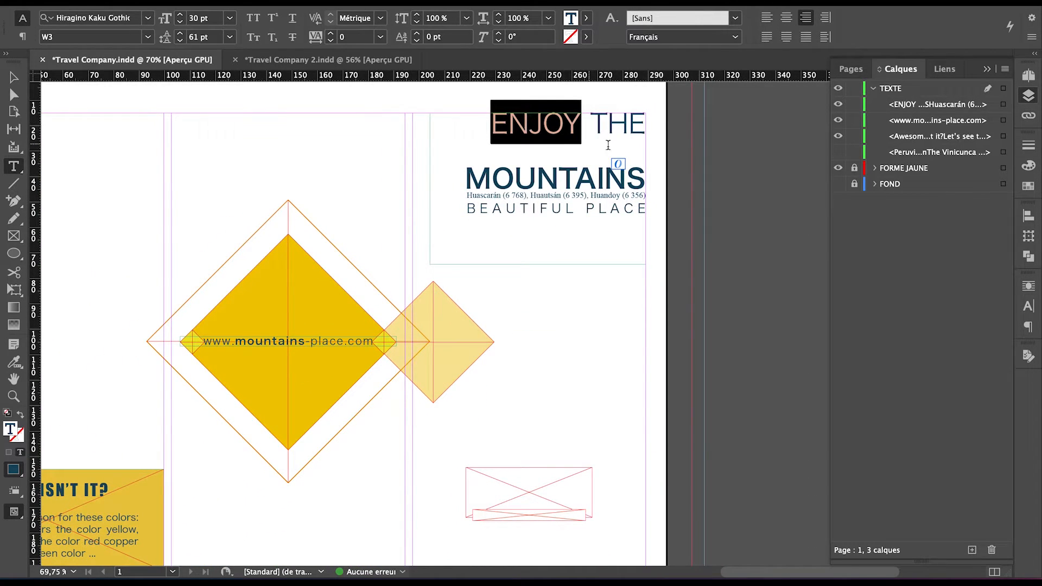
{"action": "left_click", "coordinate": [535, 210]}
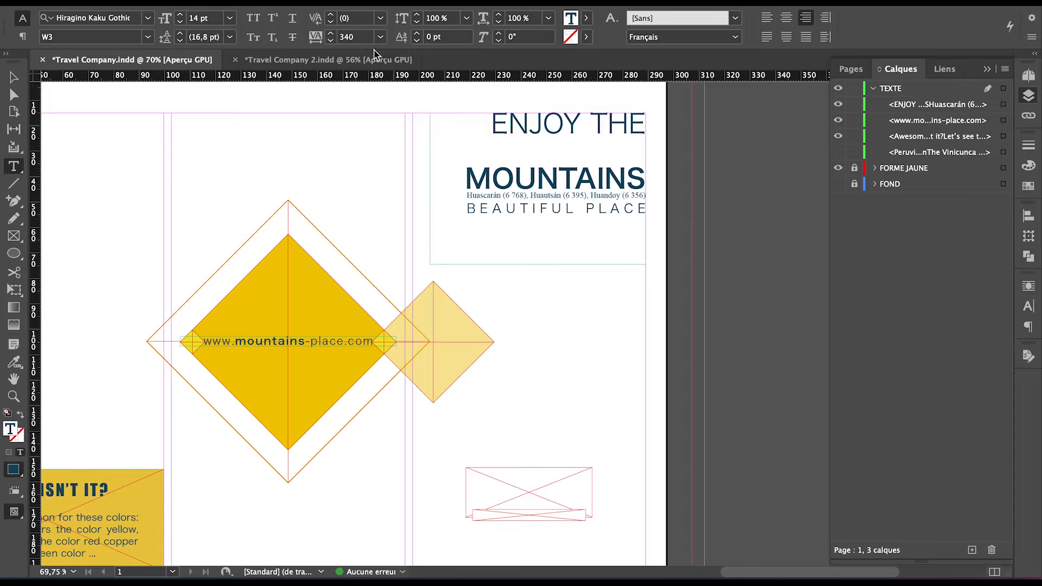
Copy the TRAVEL COMPANY and THE WORLD TRACK text frames from the cover in Travel Company 2.indd.
{"action": "left_click", "coordinate": [368, 63]}
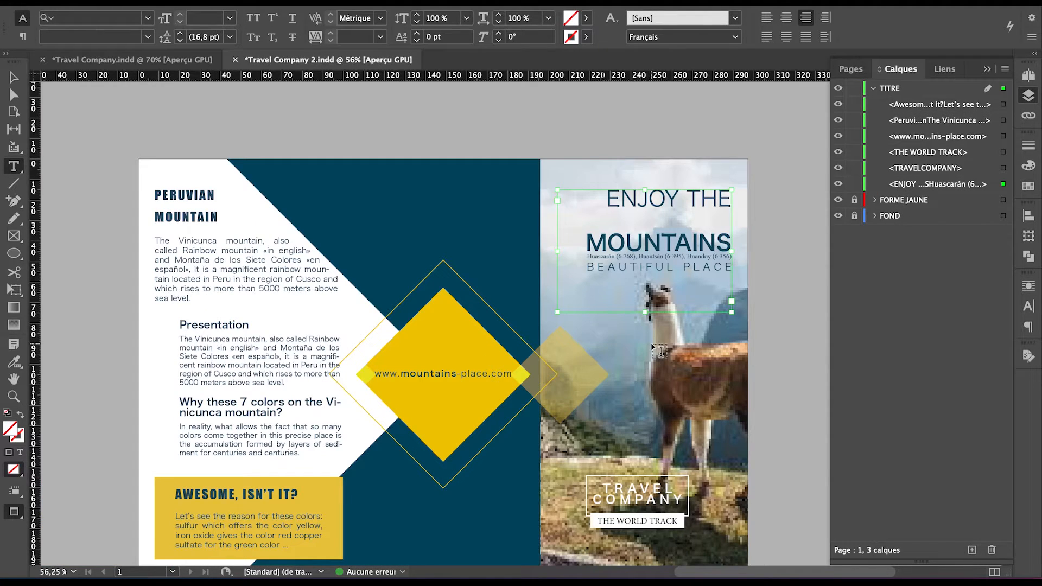
{"action": "scroll", "coordinate": [659, 350], "scroll_direction": "up", "scroll_amount": 5}
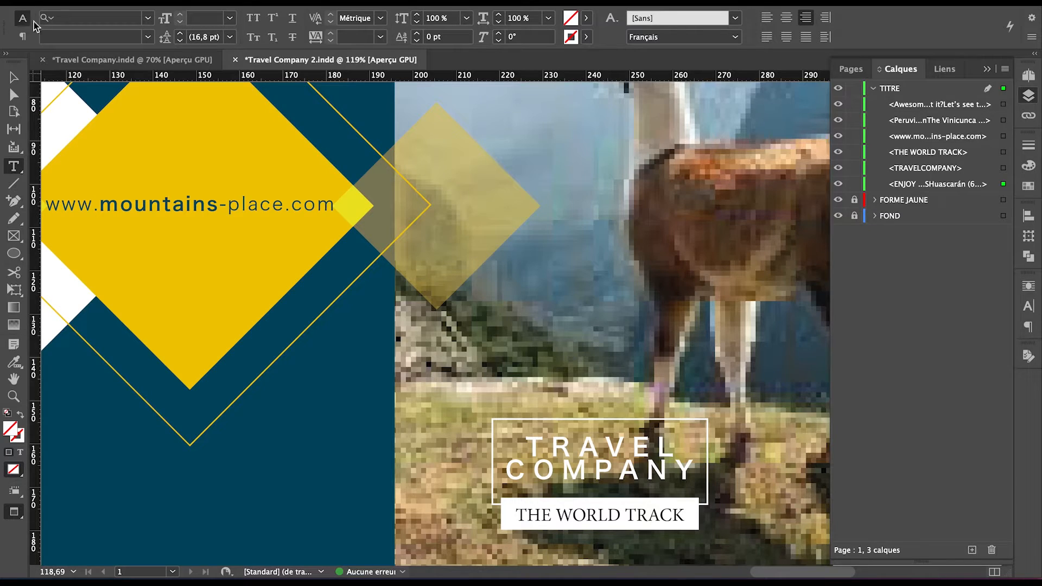
{"action": "left_click", "coordinate": [13, 78]}
{"action": "left_click", "coordinate": [629, 476]}
{"action": "left_click", "coordinate": [629, 512], "text": "shift"}
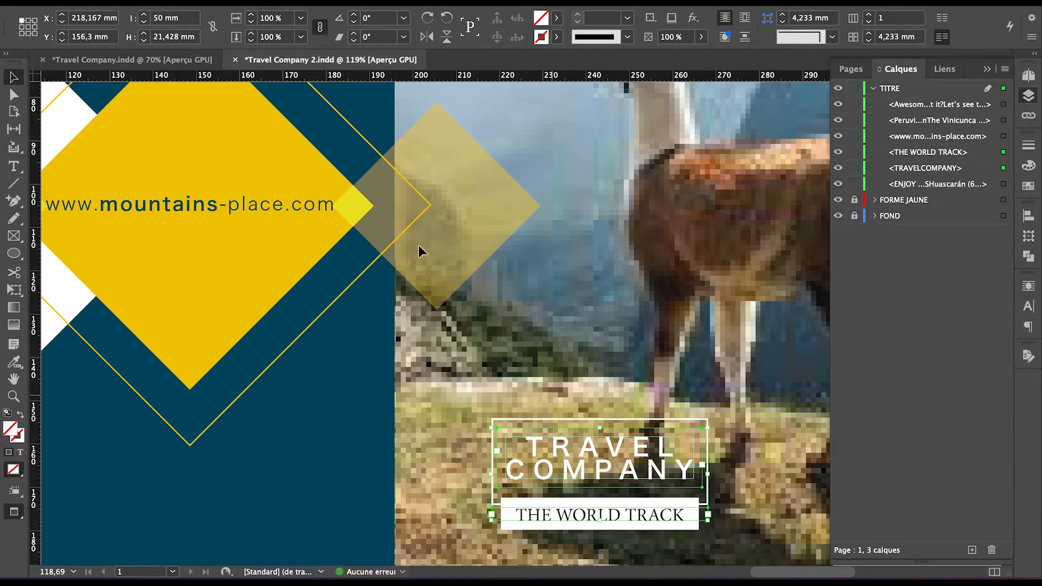
Paste the copied frames in place on the cover in Travel Company.indd, and show the hidden Peruvian text and FOND layer.
{"action": "left_click", "coordinate": [175, 61]}
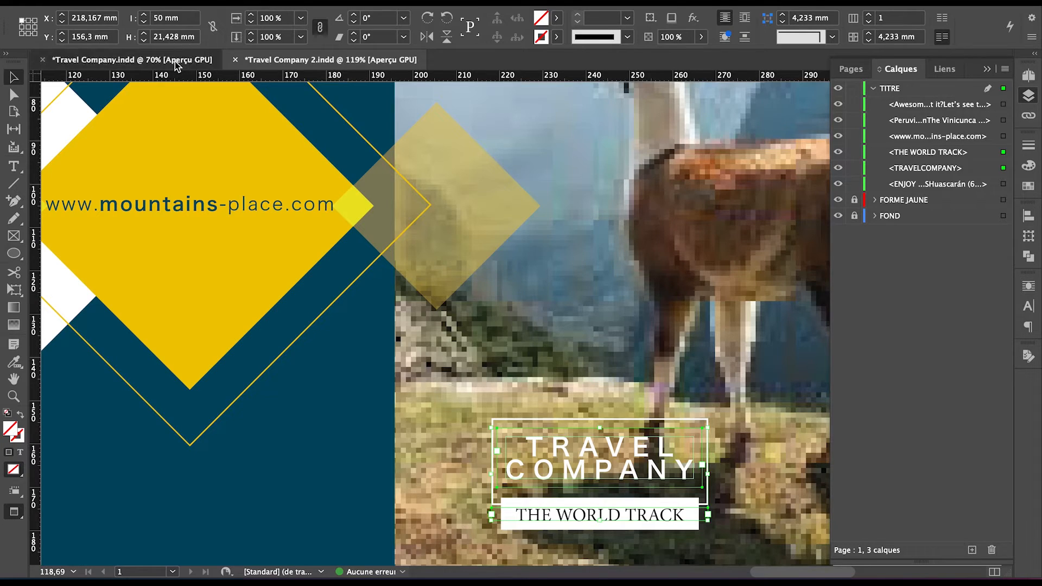
{"action": "scroll", "coordinate": [566, 383], "scroll_direction": "up", "scroll_amount": 3}
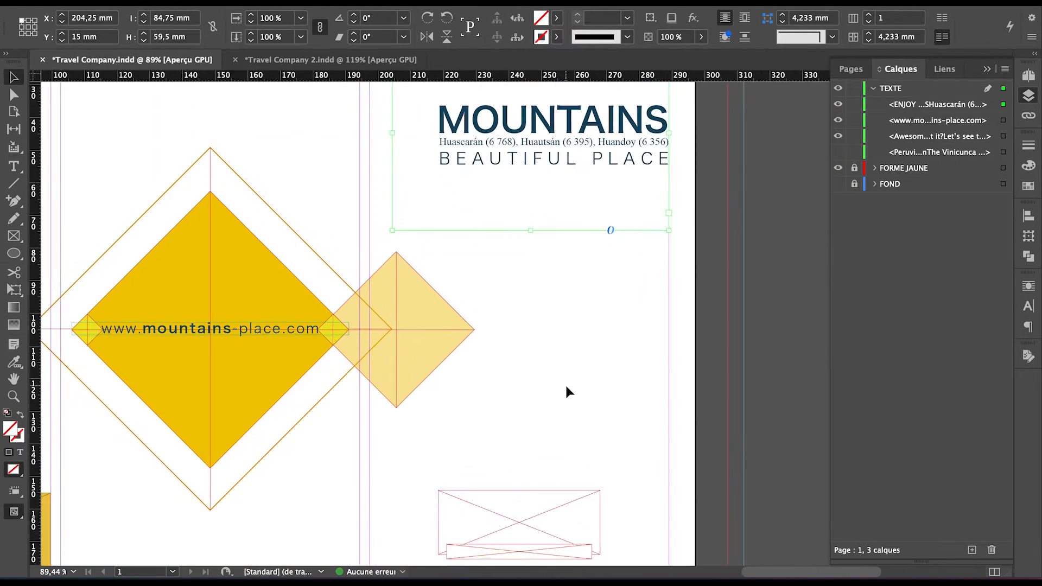
{"action": "right_click", "coordinate": [561, 432]}
{"action": "left_click", "coordinate": [524, 404]}
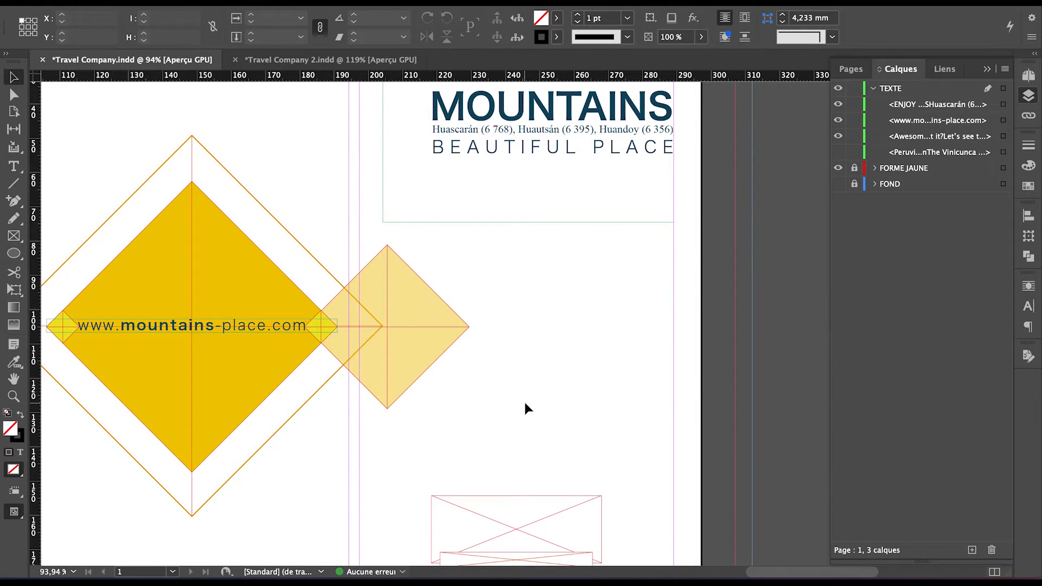
{"action": "key", "text": "alt+shift+super+v"}
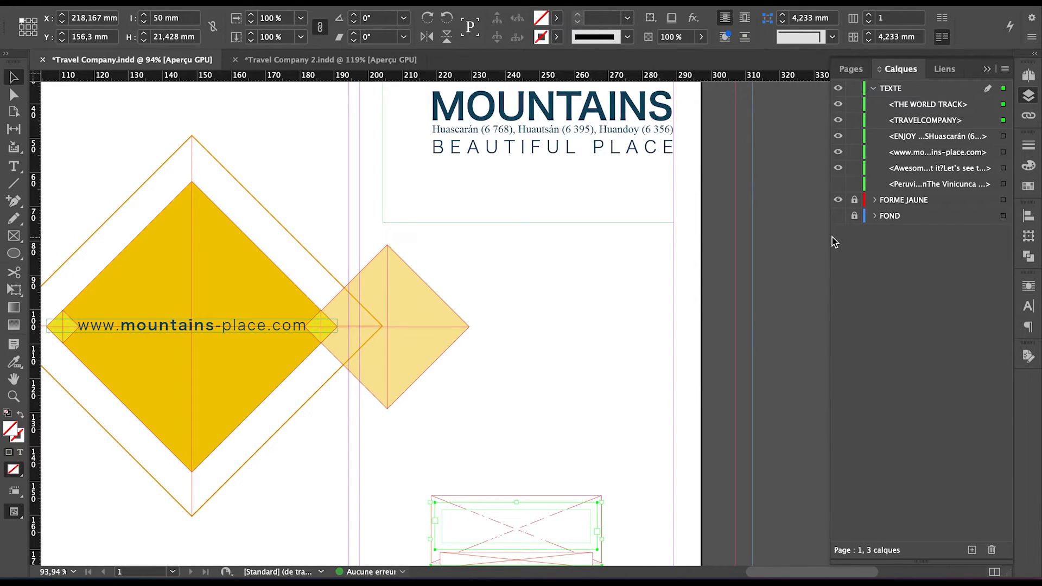
{"action": "left_click", "coordinate": [838, 184]}
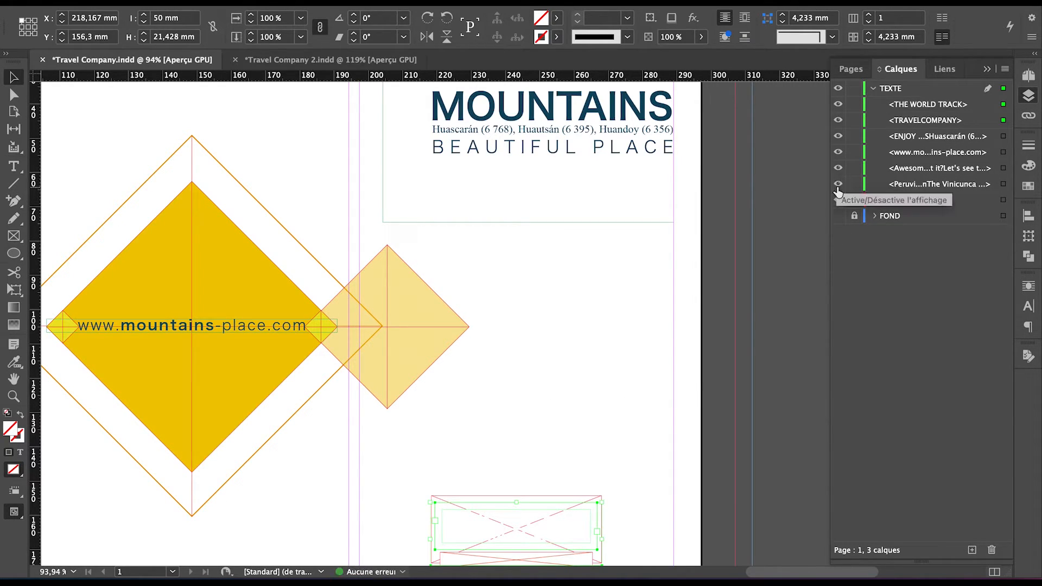
{"action": "left_click", "coordinate": [838, 216]}
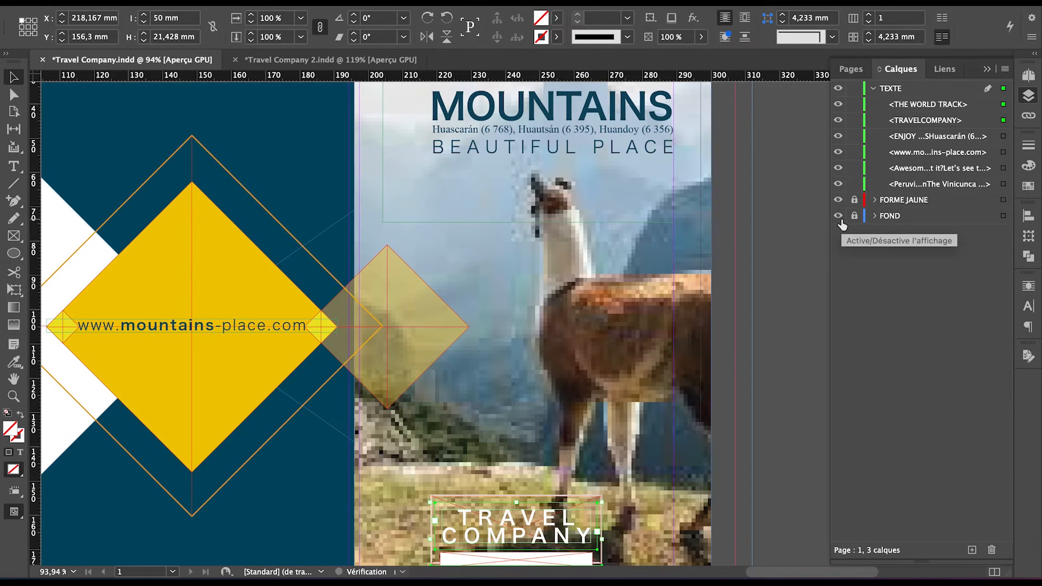
Move THE WORLD TRACK text frame straight up until its text is centred on the white bar below TRAVEL COMPANY.
{"action": "scroll", "coordinate": [676, 298], "scroll_direction": "up", "scroll_amount": 2}
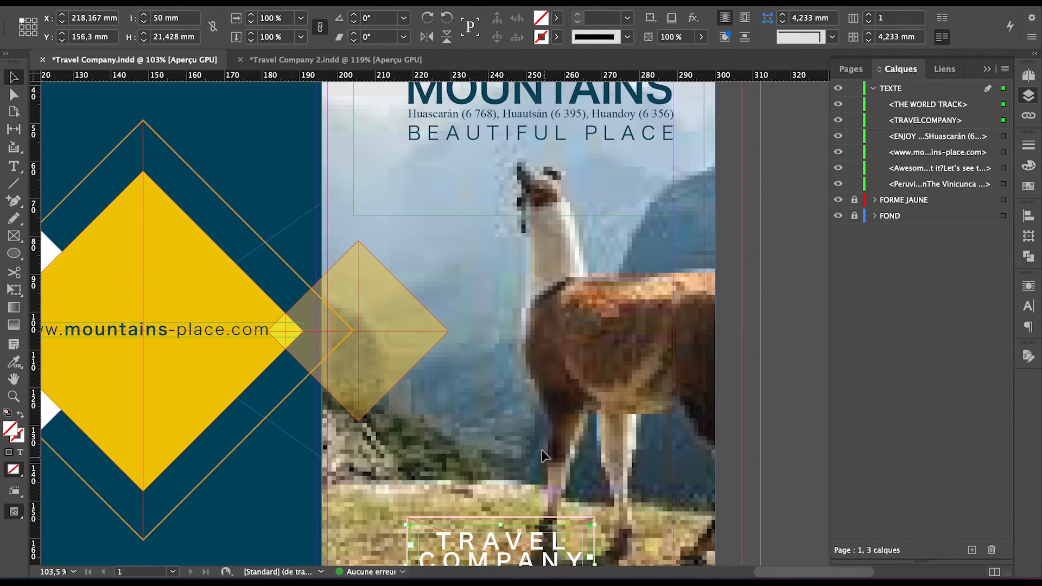
{"action": "scroll", "coordinate": [540, 426], "scroll_direction": "down", "scroll_amount": 5}
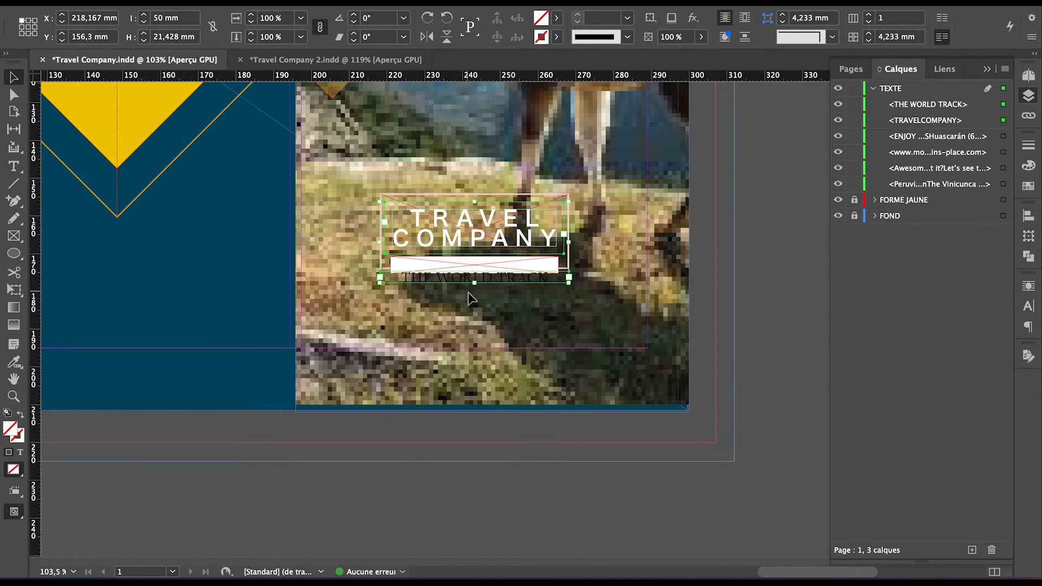
{"action": "left_click", "coordinate": [478, 308]}
{"action": "left_click", "coordinate": [473, 275]}
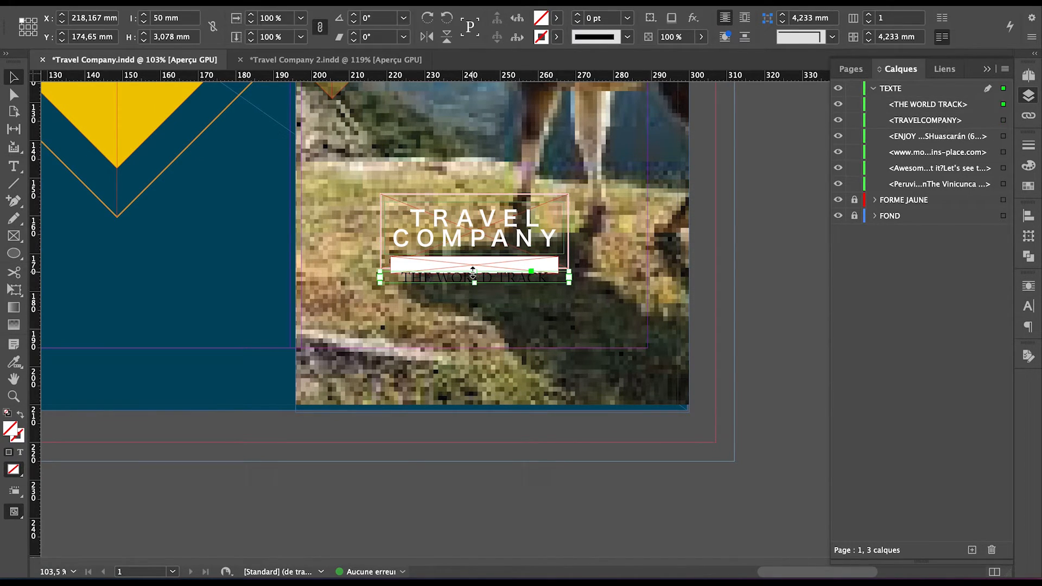
{"action": "scroll", "coordinate": [474, 274], "scroll_direction": "up", "scroll_amount": 5}
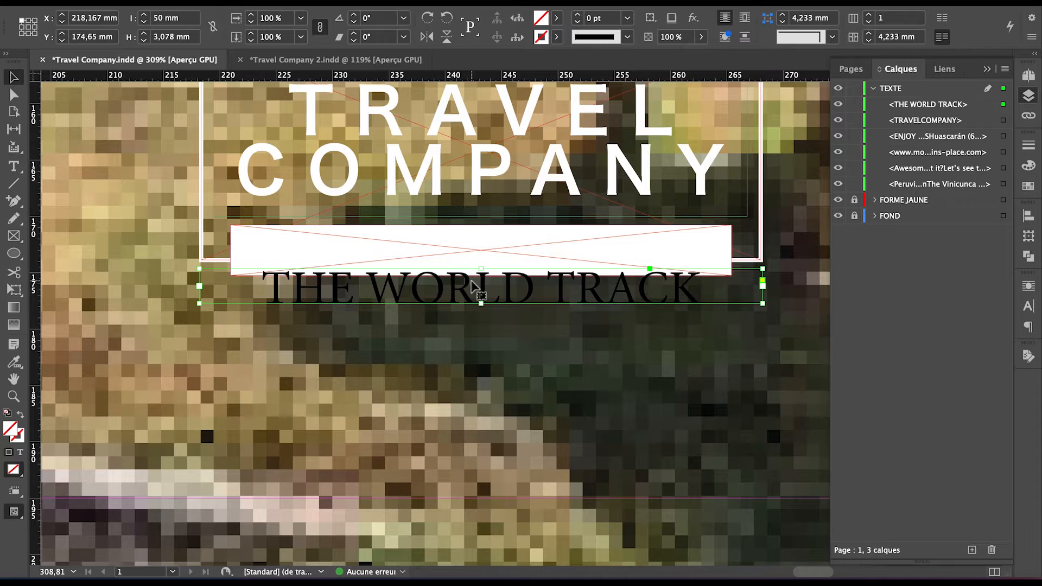
{"action": "key", "text": "Up"}
{"action": "key", "text": "Up"}
{"action": "key", "text": "Up"}
{"action": "key", "text": "Up"}
{"action": "key", "text": "Up"}
{"action": "key", "text": "Up"}
{"action": "key", "text": "Up"}
{"action": "key", "text": "Up"}
{"action": "key", "text": "Up"}
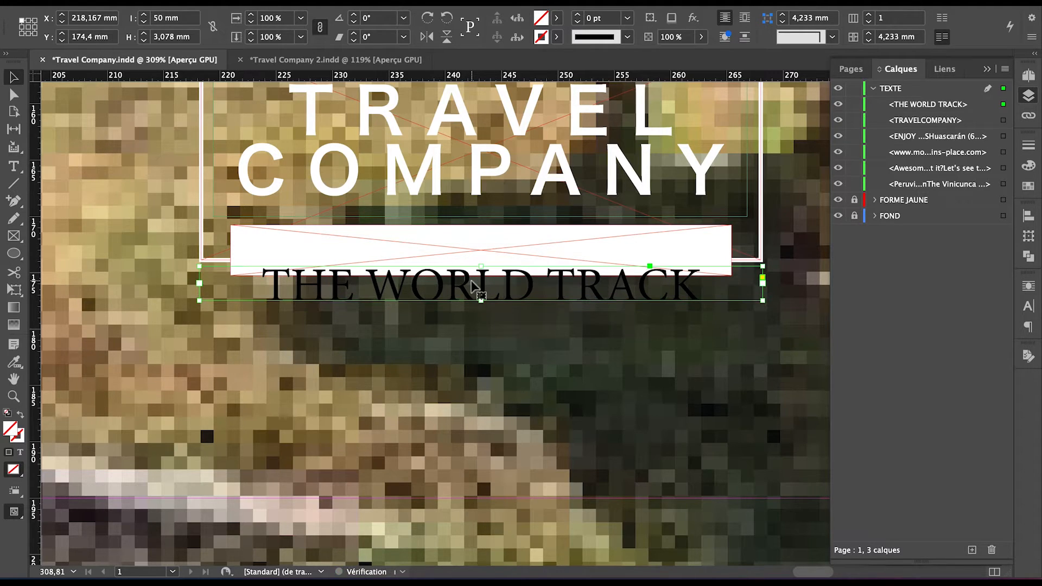
{"action": "key", "text": "Up"}
{"action": "key", "text": "Up"}
{"action": "key", "text": "Up"}
{"action": "key", "text": "Up"}
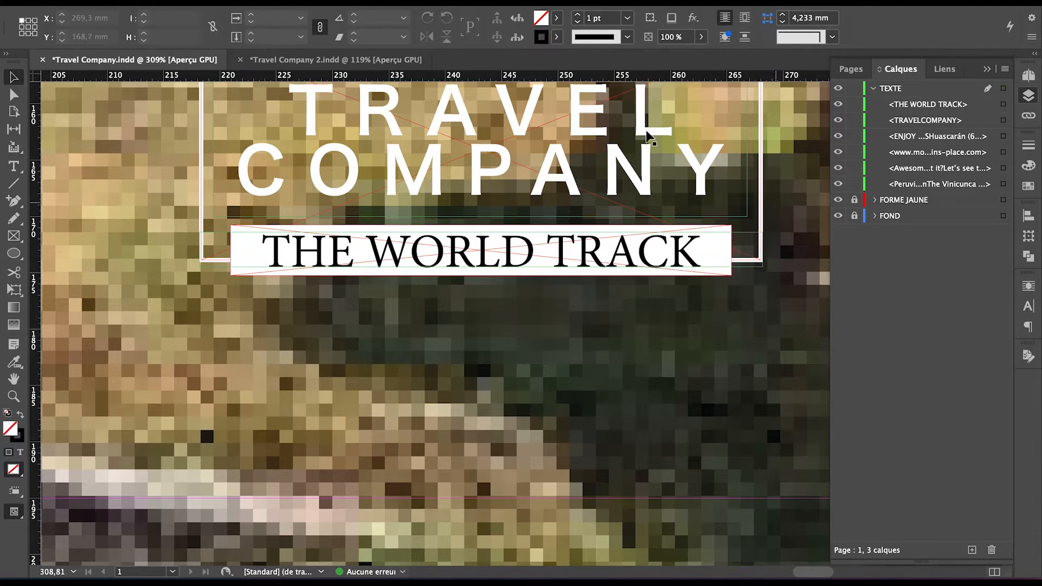
Select the TRAVEL COMPANY text frame and bring up the commands available for it.
{"action": "left_click", "coordinate": [548, 136]}
{"action": "scroll", "coordinate": [548, 135], "scroll_direction": "down", "scroll_amount": 1}
{"action": "scroll", "coordinate": [548, 136], "scroll_direction": "down", "scroll_amount": 1}
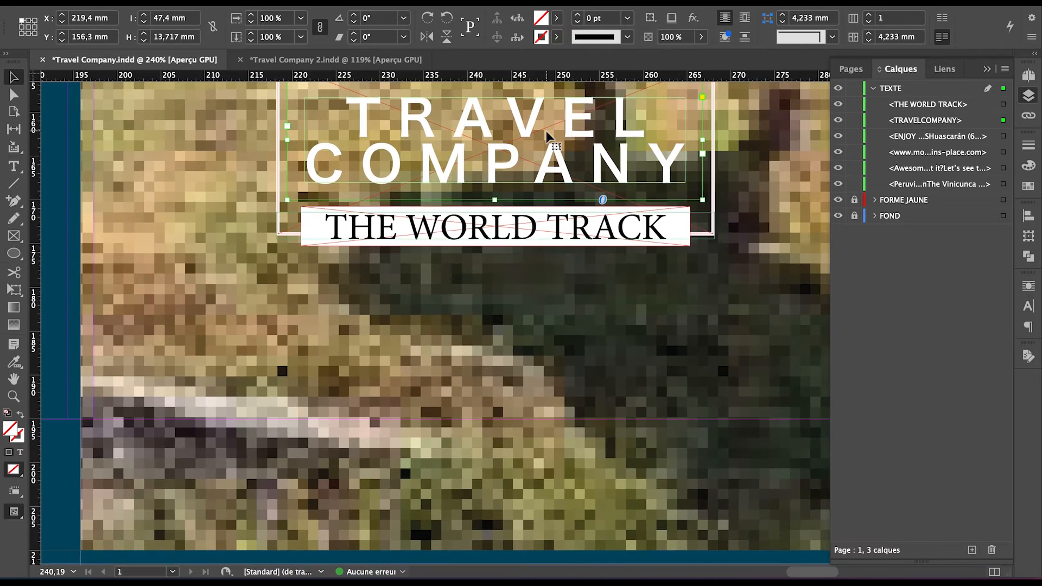
{"action": "scroll", "coordinate": [547, 132], "scroll_direction": "down", "scroll_amount": 1}
{"action": "scroll", "coordinate": [547, 132], "scroll_direction": "up", "scroll_amount": 2}
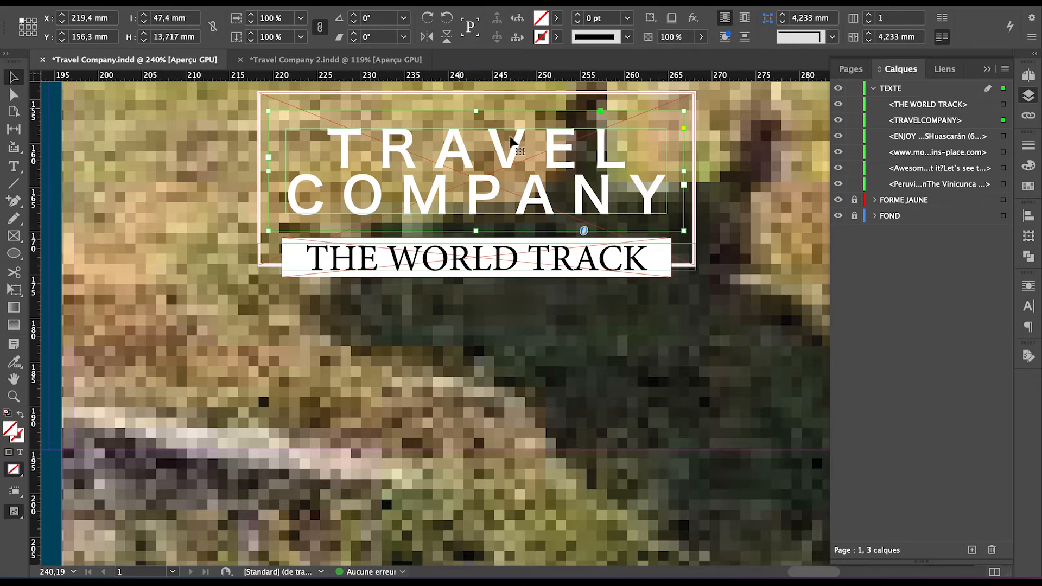
{"action": "right_click", "coordinate": [531, 163]}
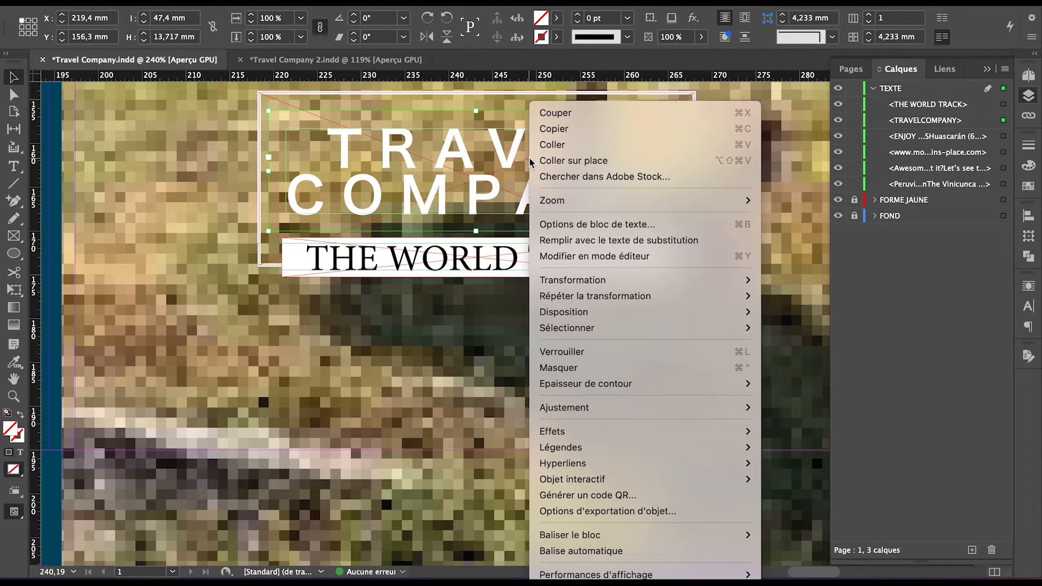